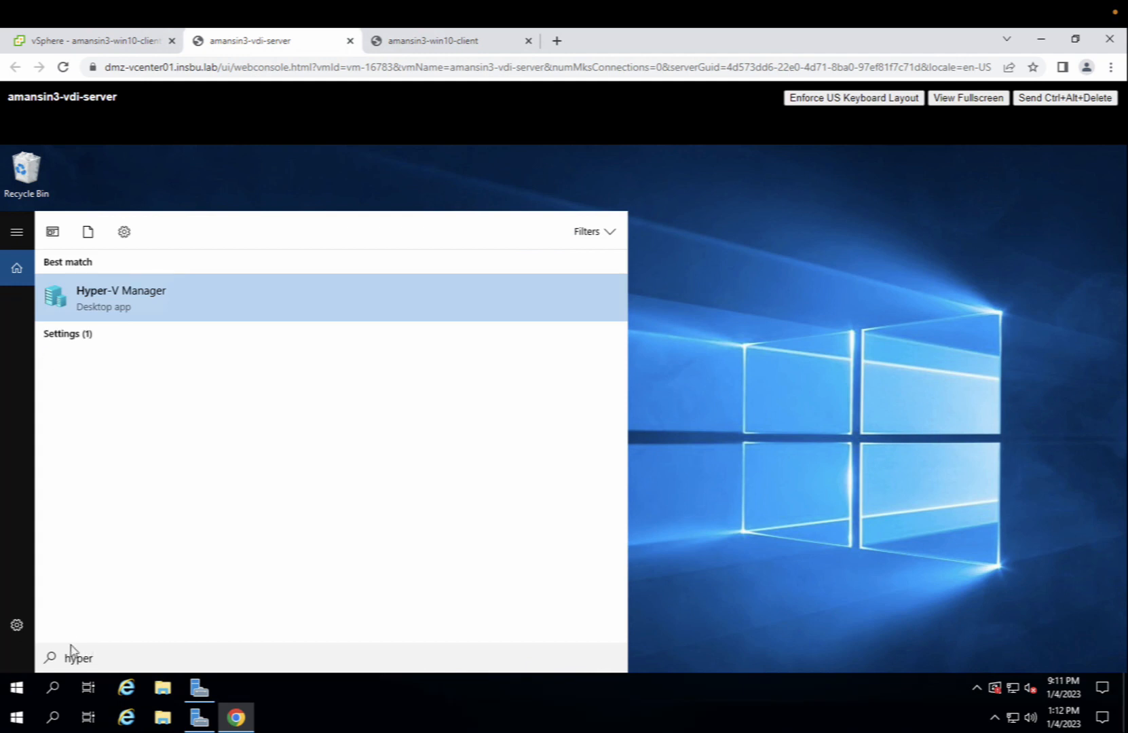
- Launch Hyper-V Manager and select the win10-desktop template VM on AMANSIN3-VDI
key(Return)
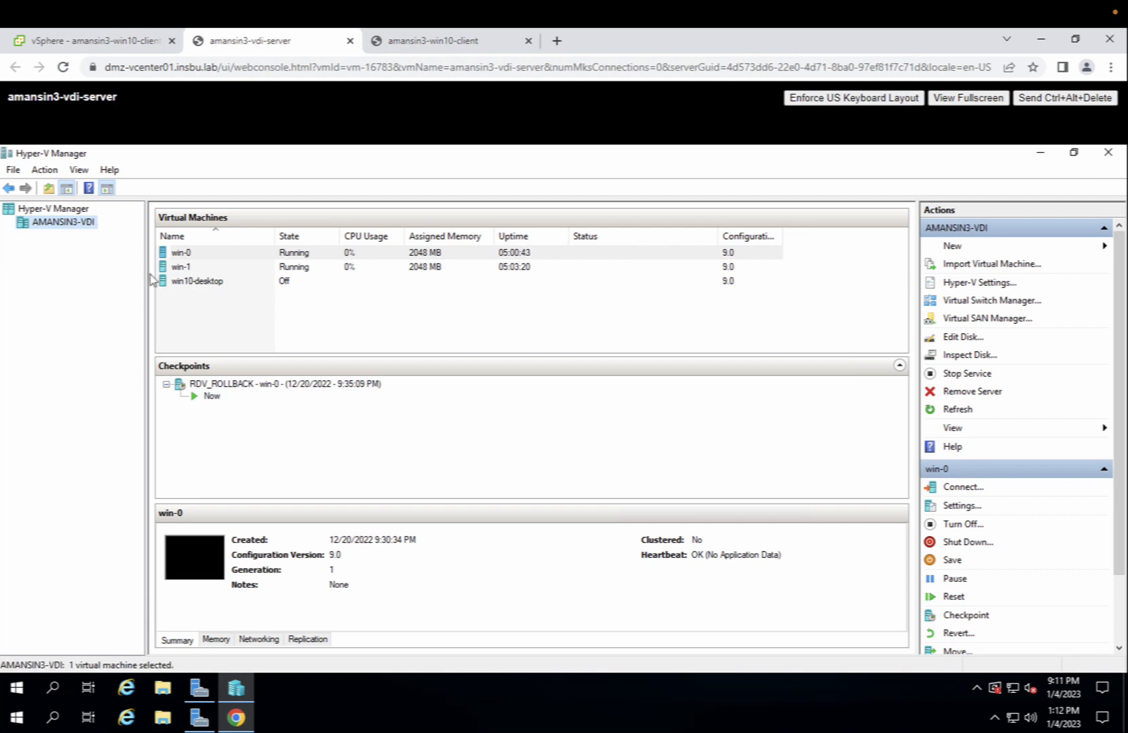
click(191, 291)
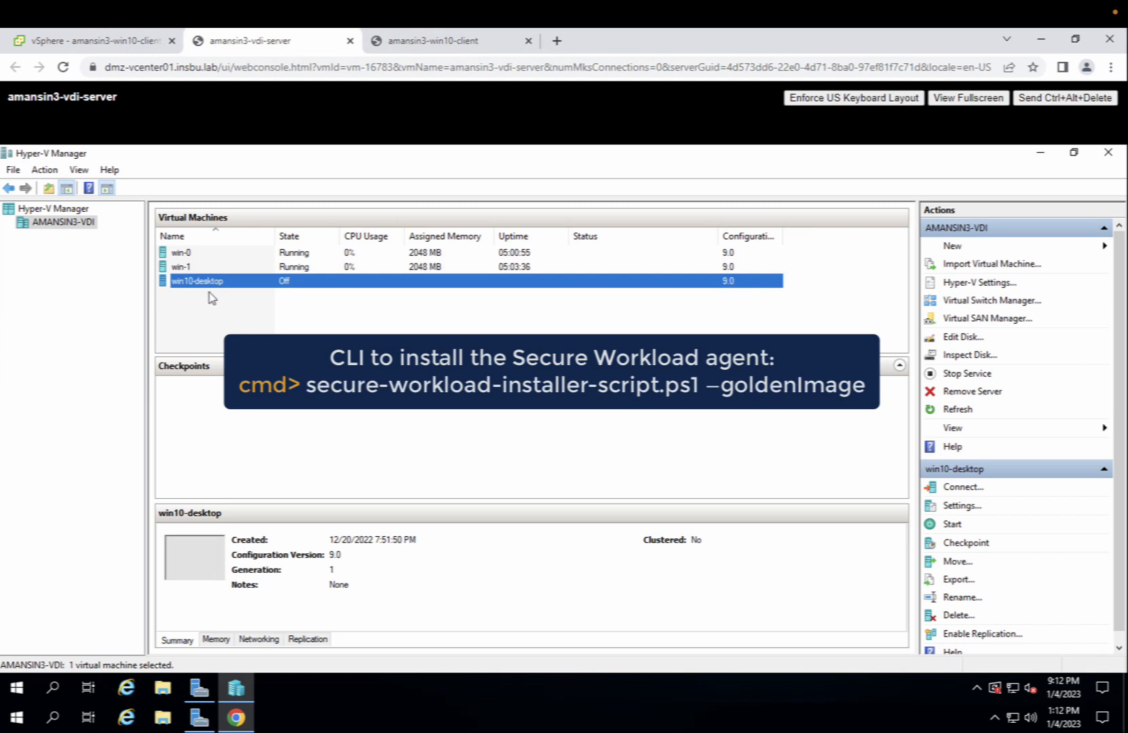
- Switch to Server Manager's win10-pool collection showing desktops win-0 and win-1
click(203, 687)
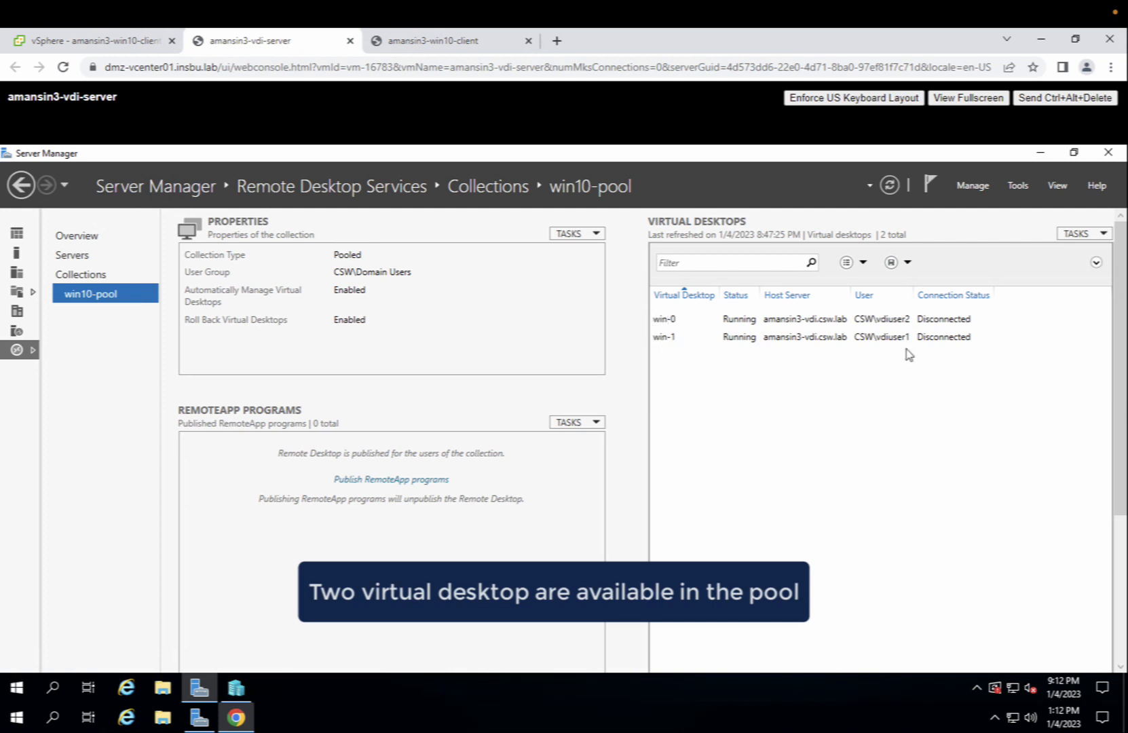
- Add one virtual desktop, win-2, to win10-pool with the Add Virtual Desktop wizard
click(1078, 234)
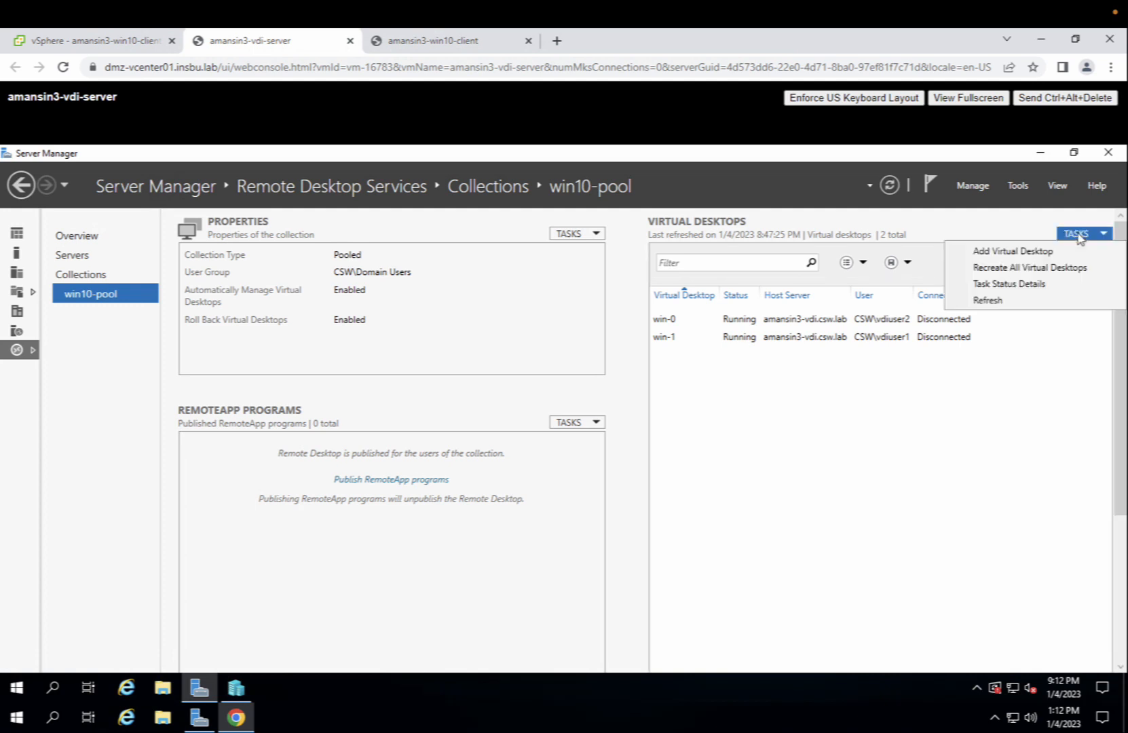
click(1018, 253)
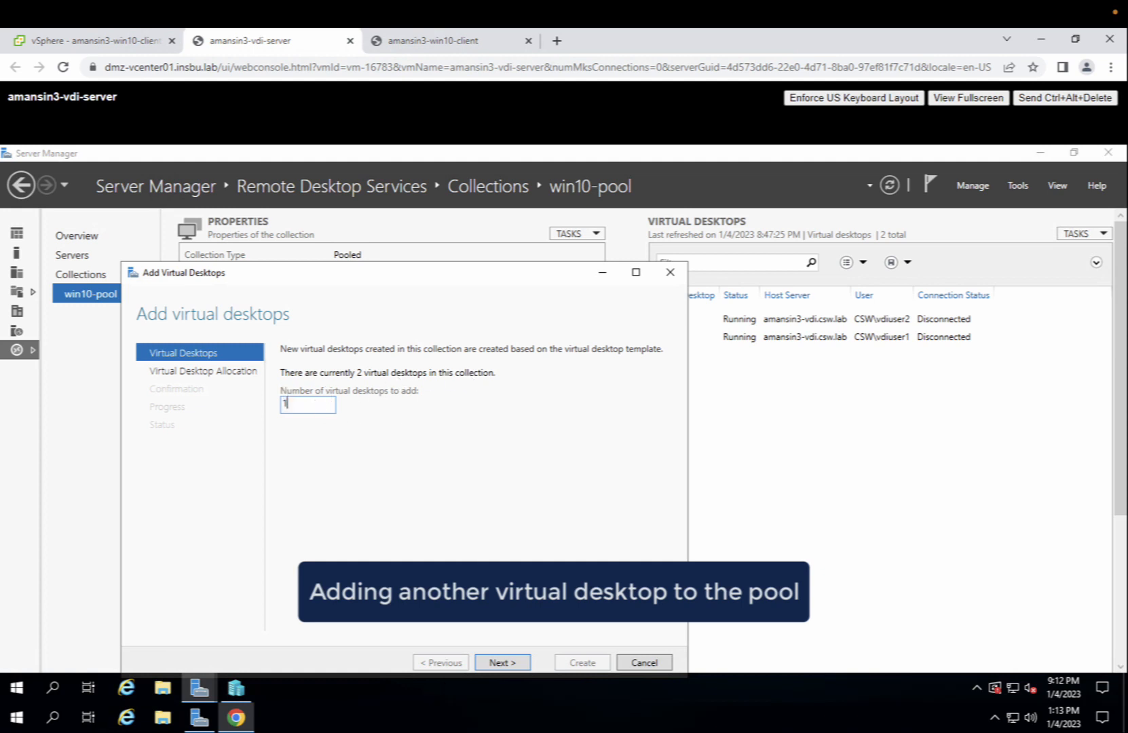
click(504, 664)
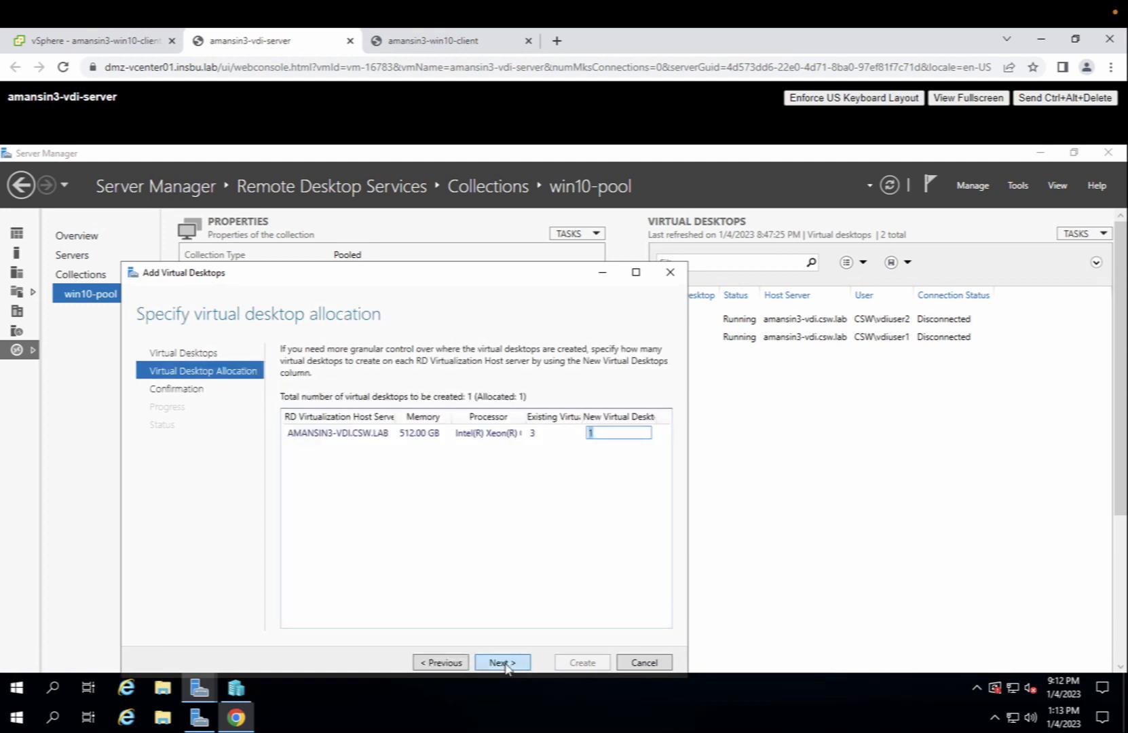
click(504, 663)
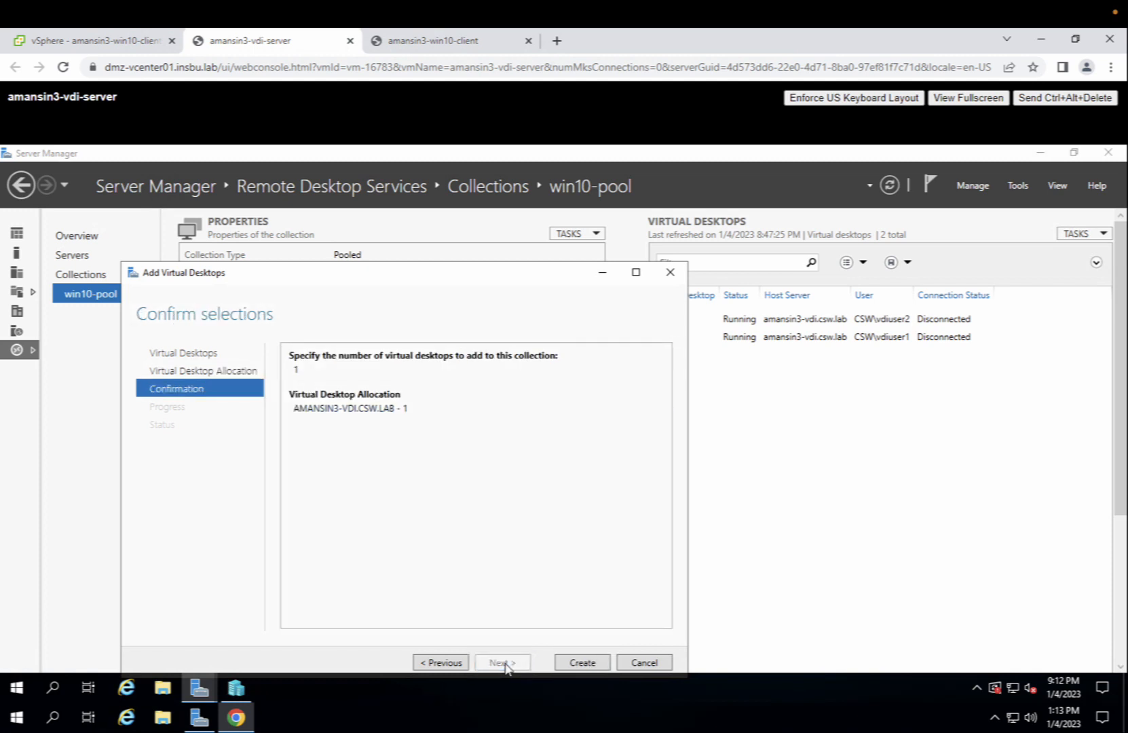
click(585, 669)
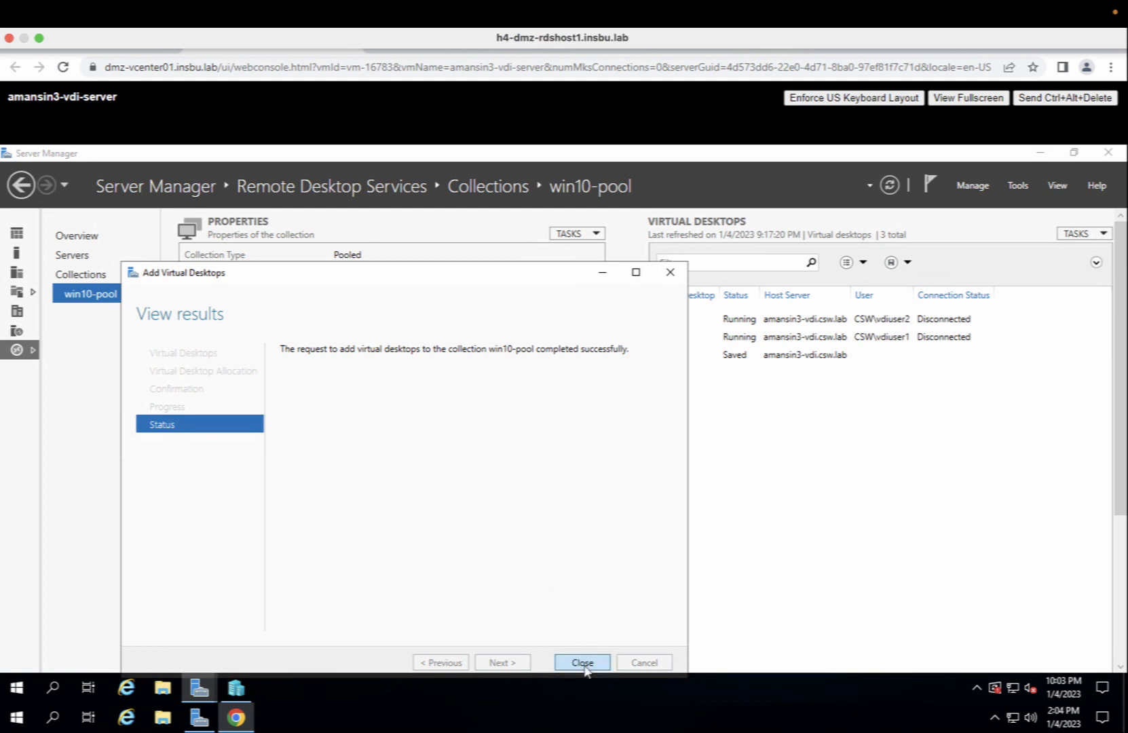
click(583, 662)
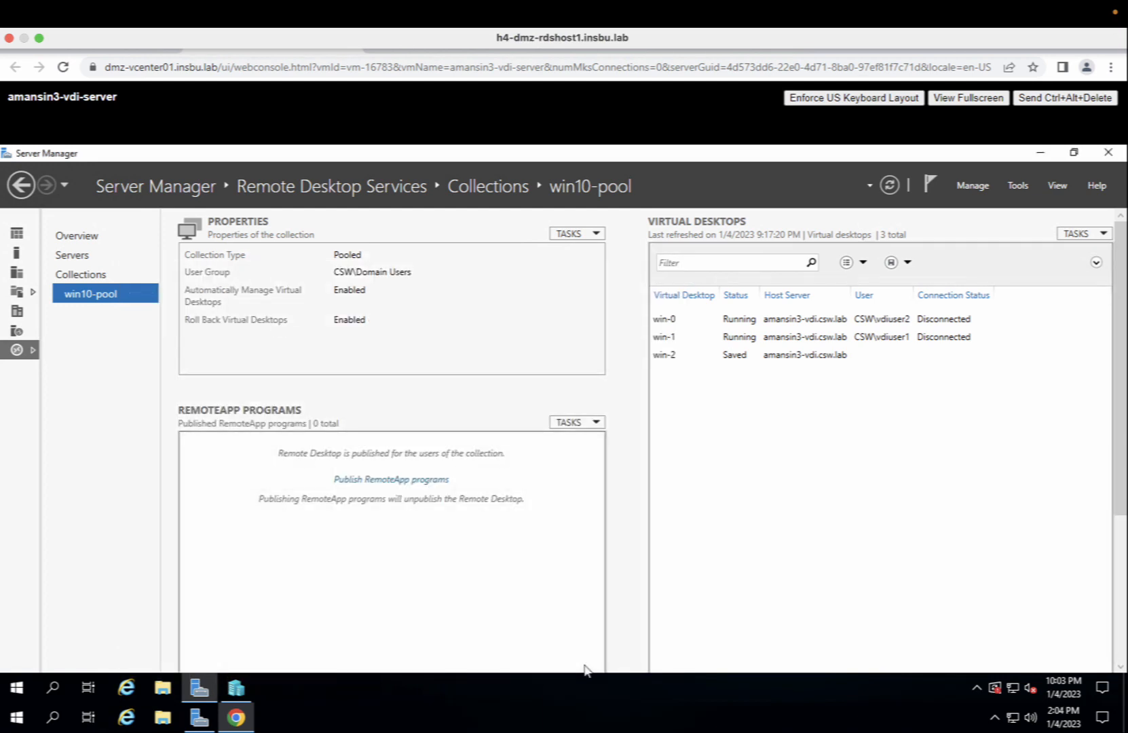
click(237, 689)
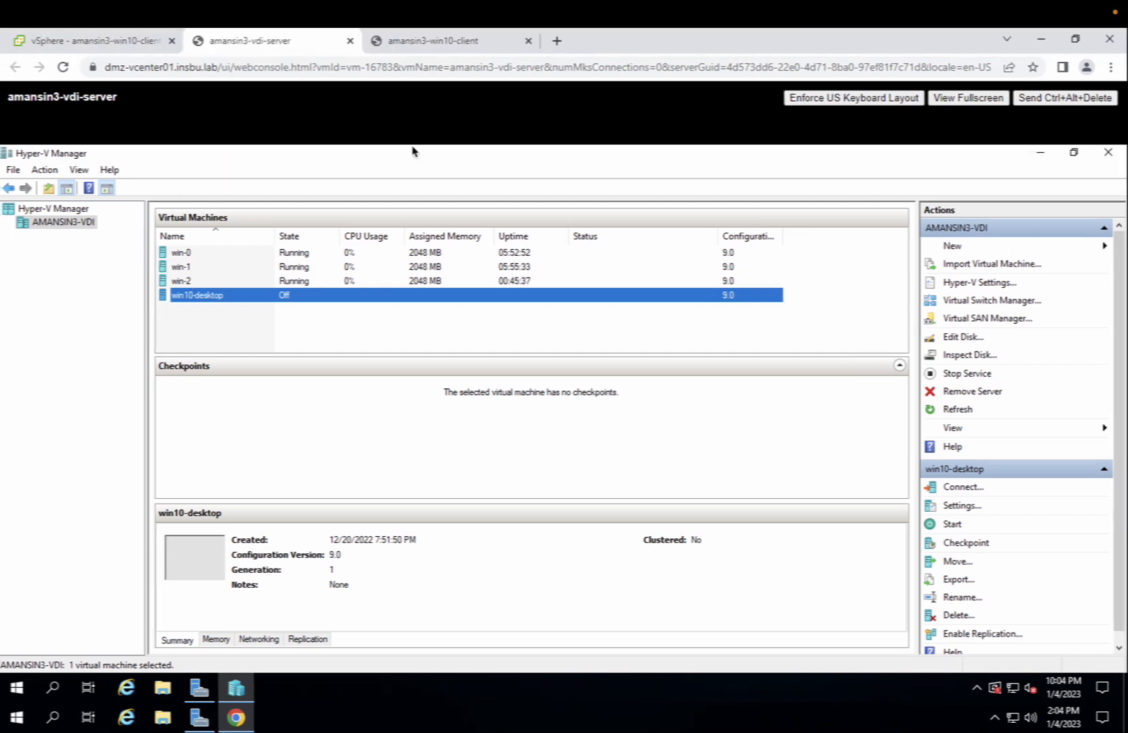
- Move from Hyper-V Manager over to the Cisco Secure Workload desktop
key(ctrl+Left)
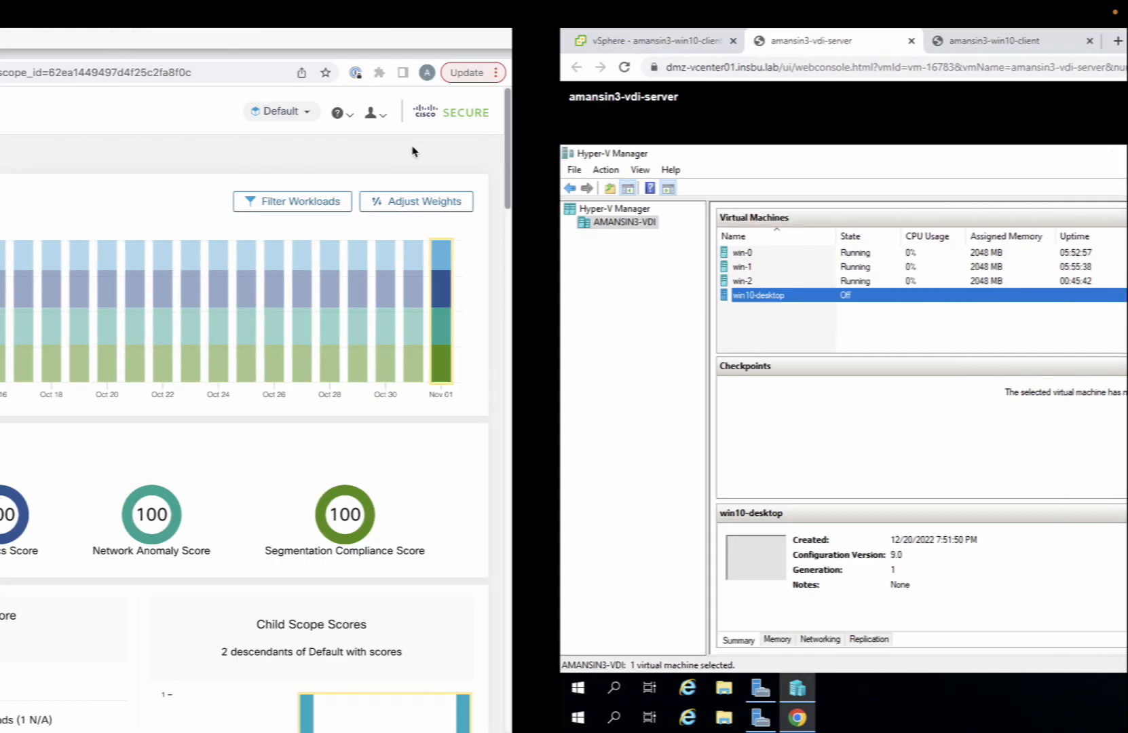
- Open the vdi-pool scope under Internal > DataCenter and list its workloads
mouse_move(3, 175)
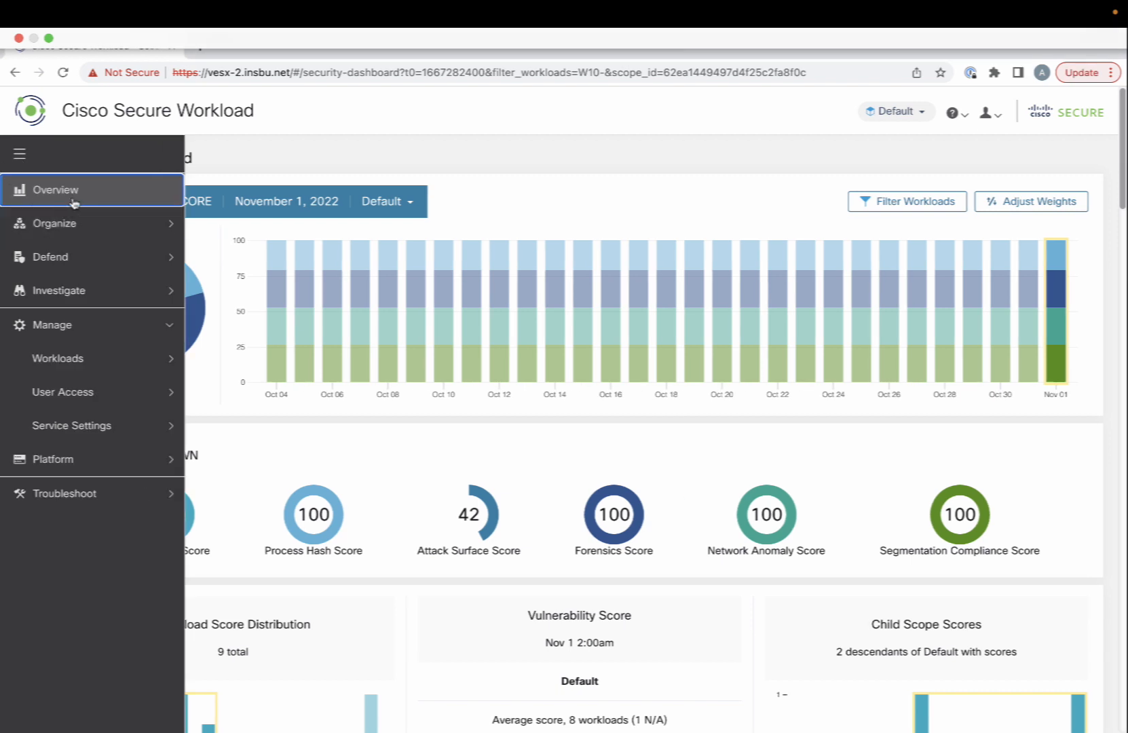
click(81, 224)
click(79, 252)
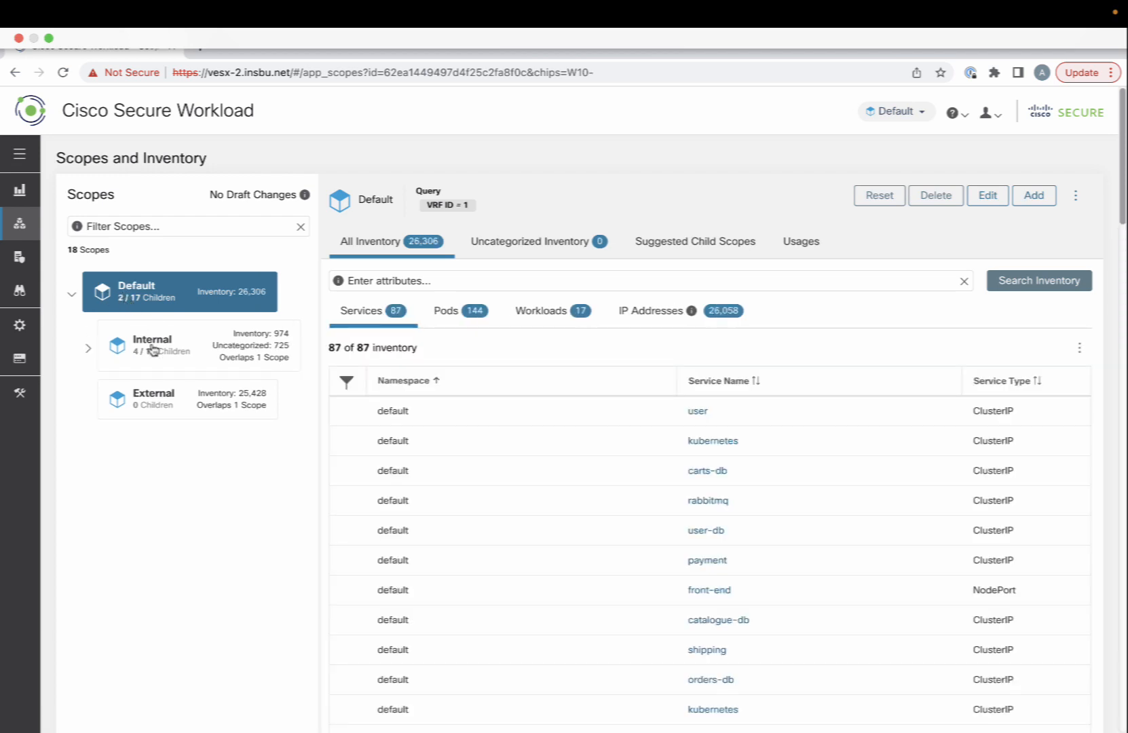
click(87, 350)
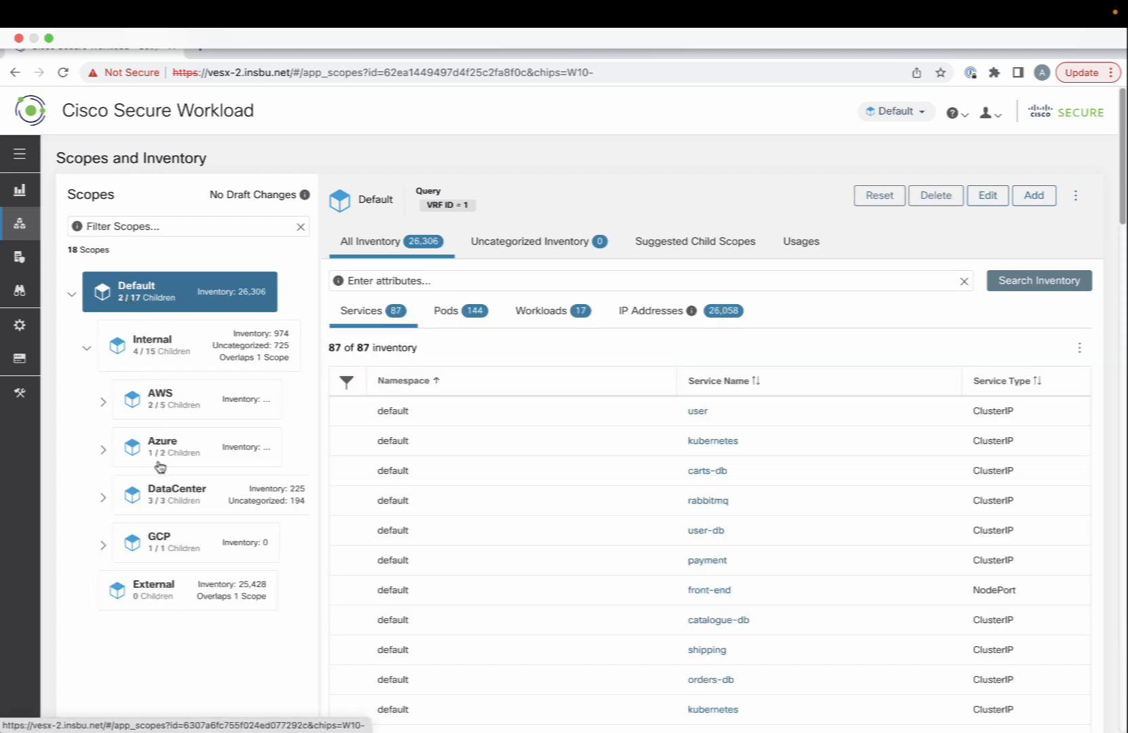
click(102, 500)
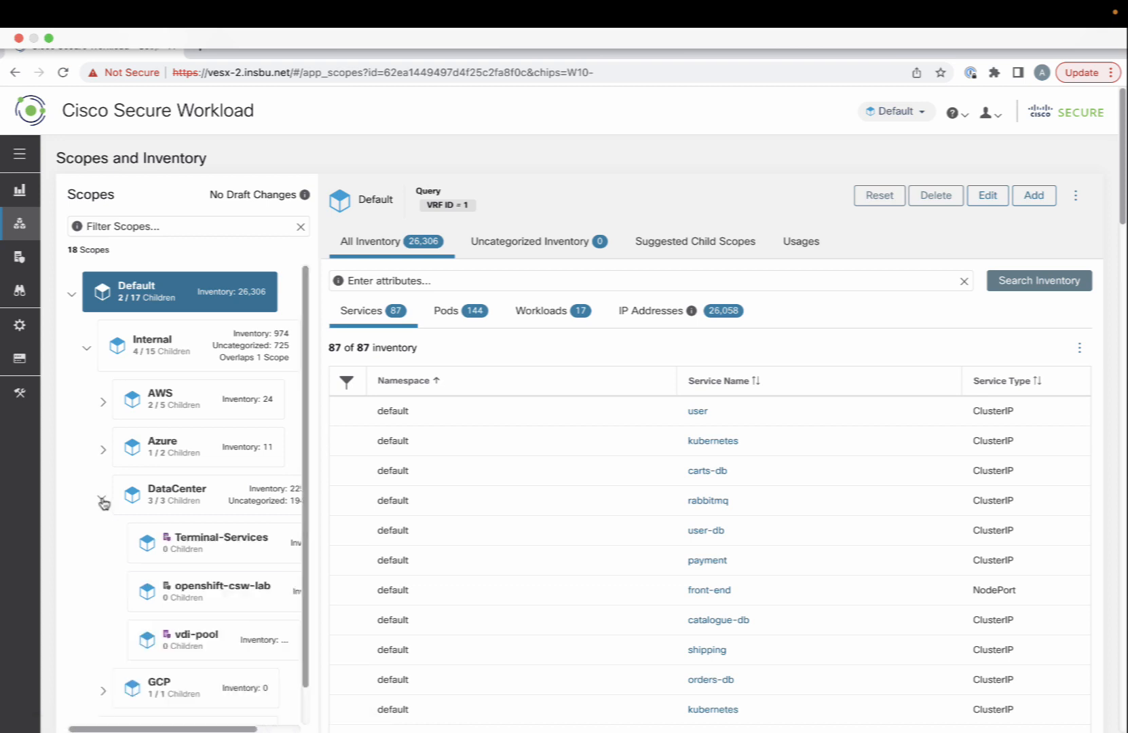
scroll(177, 536, down, 1)
click(197, 600)
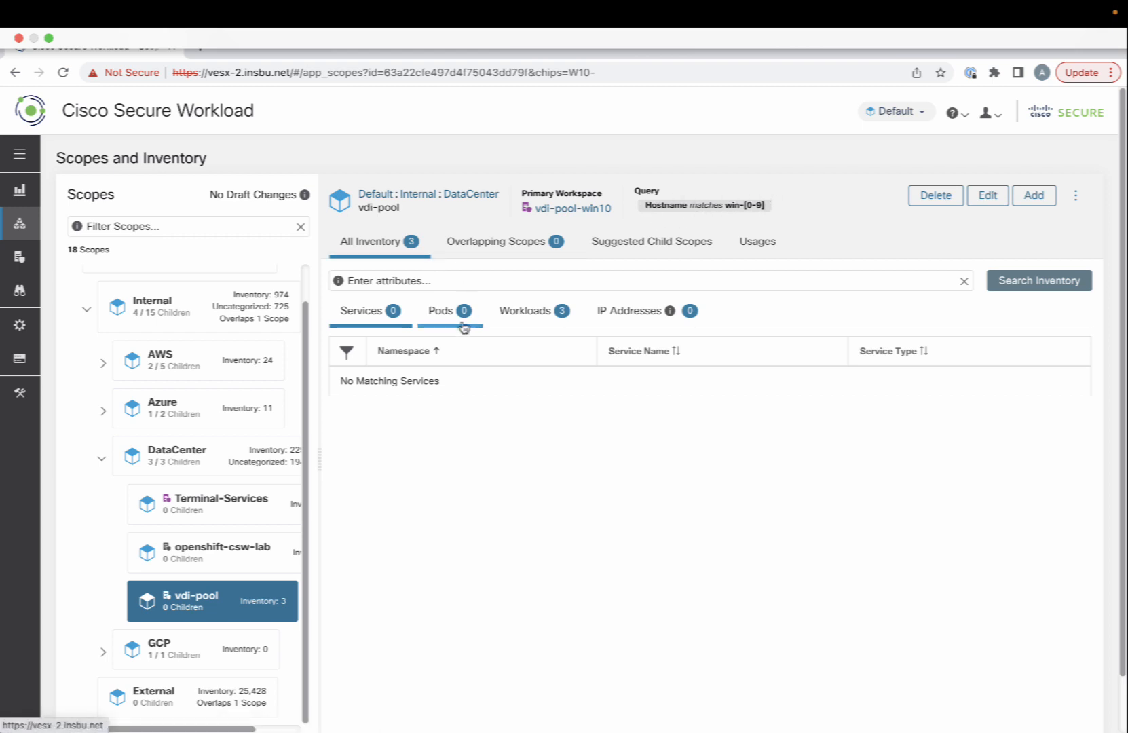
click(528, 313)
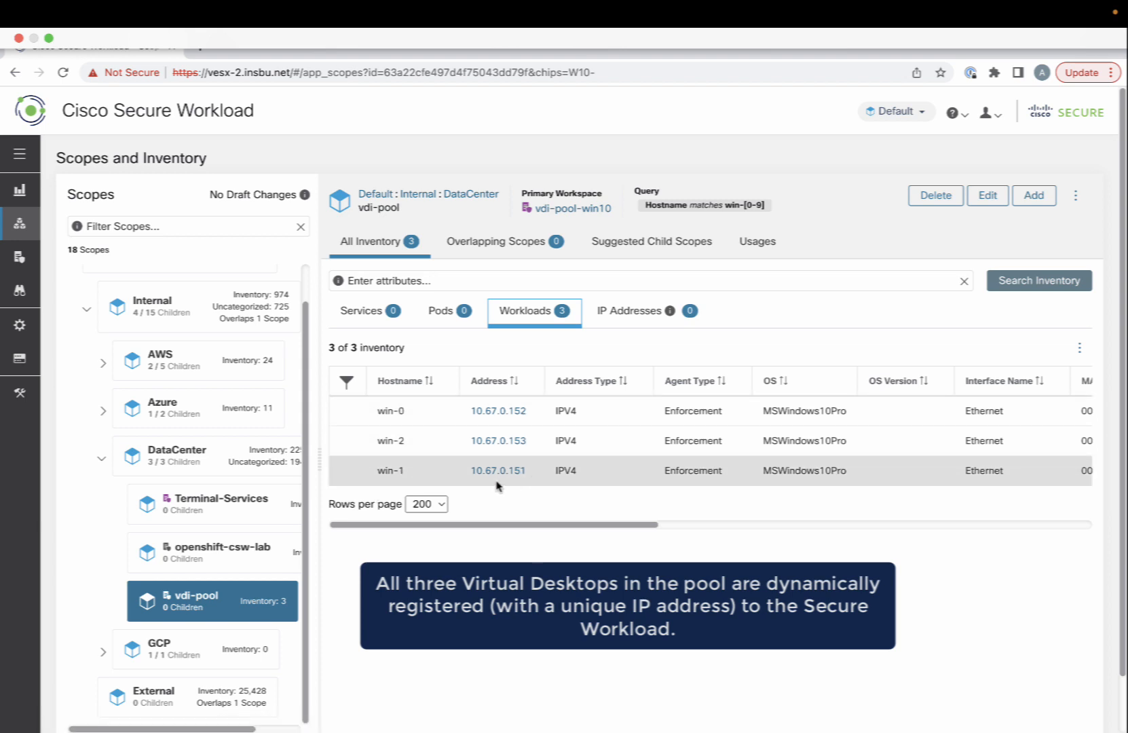
- Open win-0's workload details in a new tab and review its labels and scopes
right_click(502, 414)
click(520, 423)
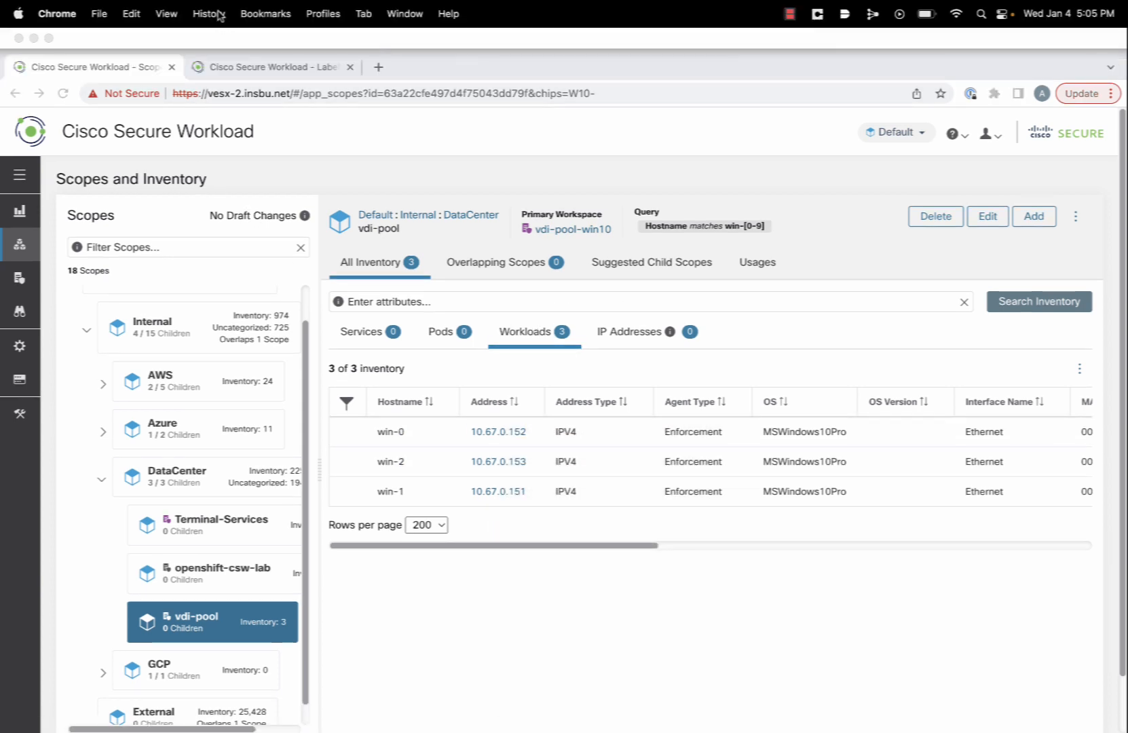
click(254, 49)
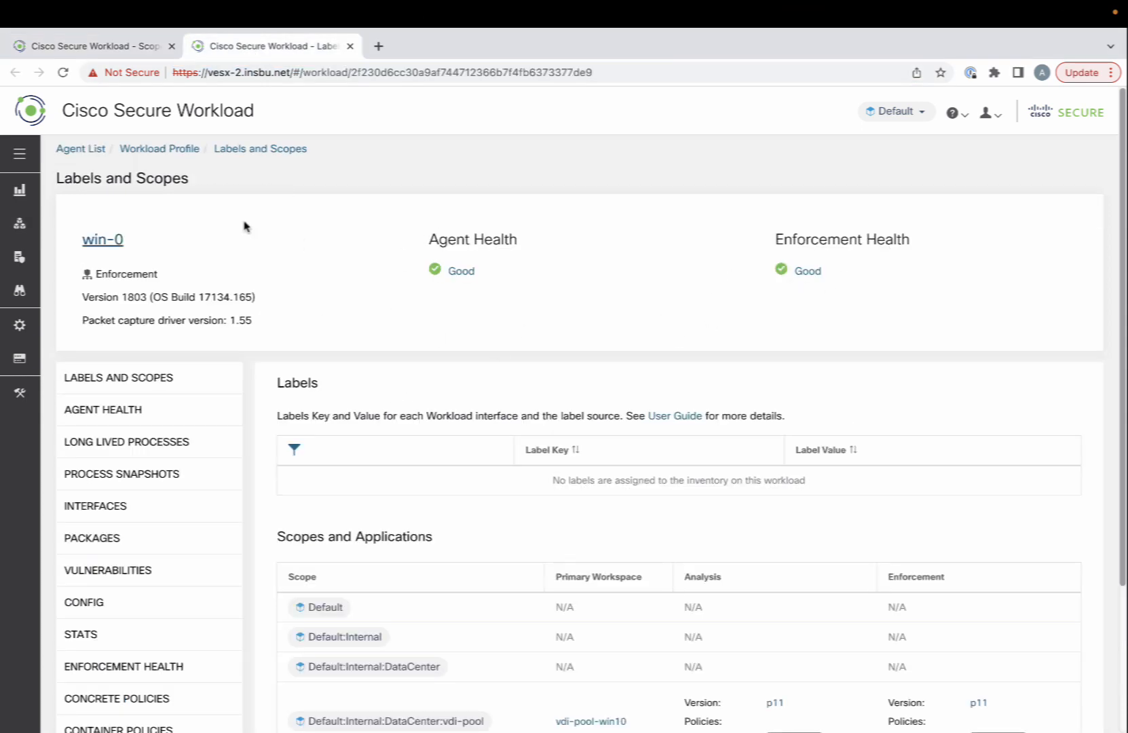
click(88, 46)
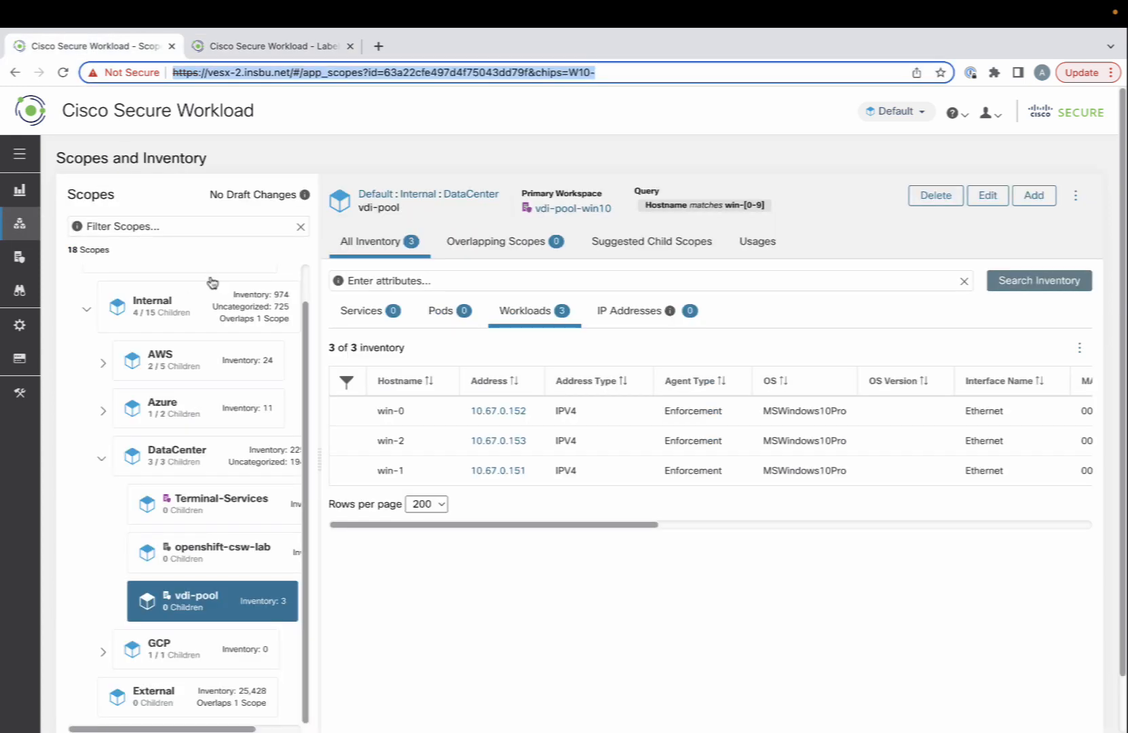
scroll(216, 448, up, 1)
mouse_move(28, 237)
click(57, 256)
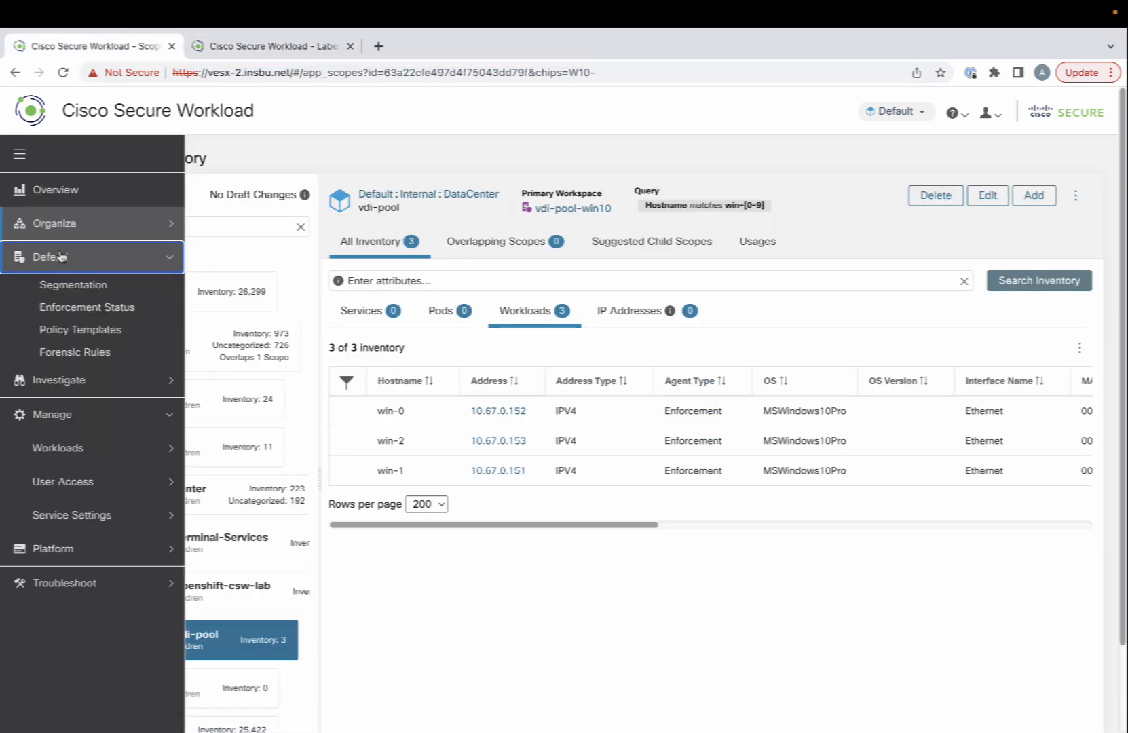
- Open vdi-pool-win10's policies, check matching workloads, and show the vdi-pool filter (win-[0-9])
click(67, 287)
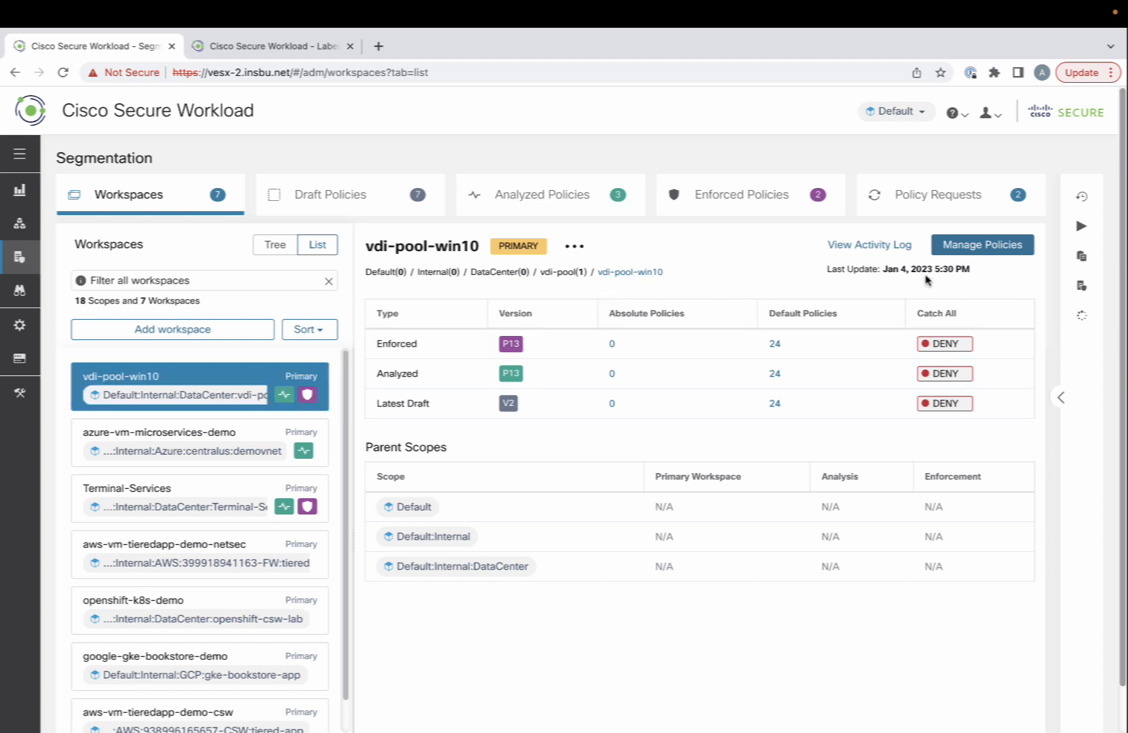
click(975, 256)
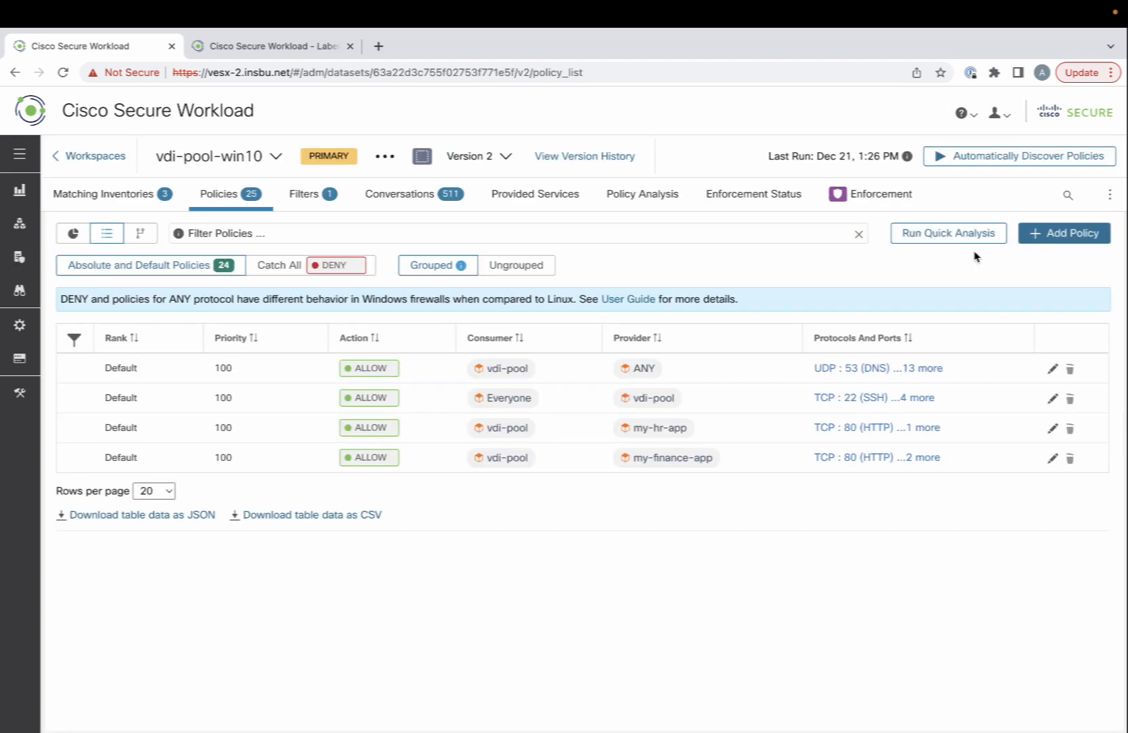
click(125, 195)
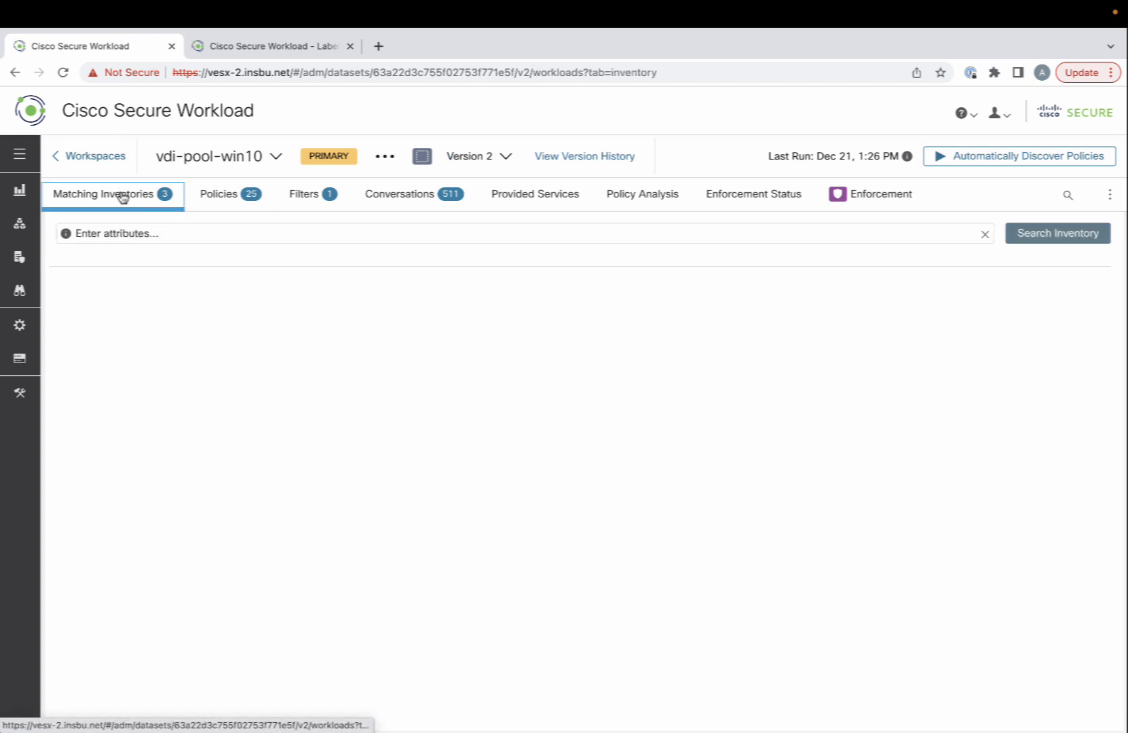
click(239, 278)
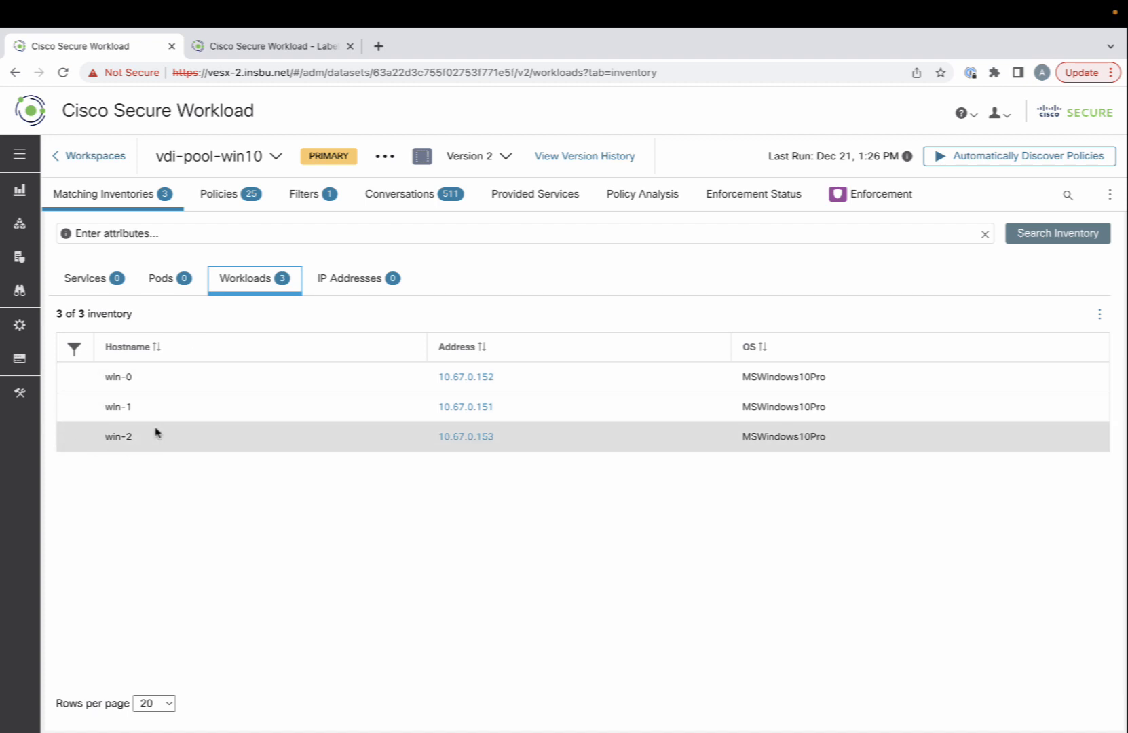
click(231, 206)
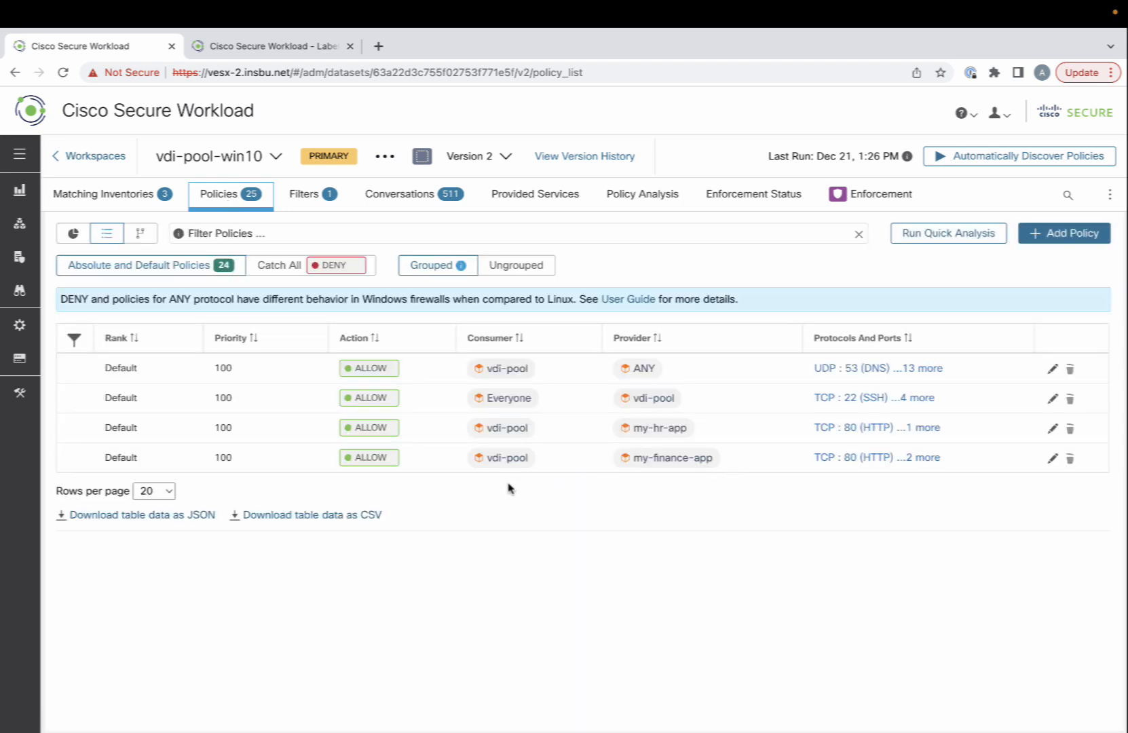
click(511, 433)
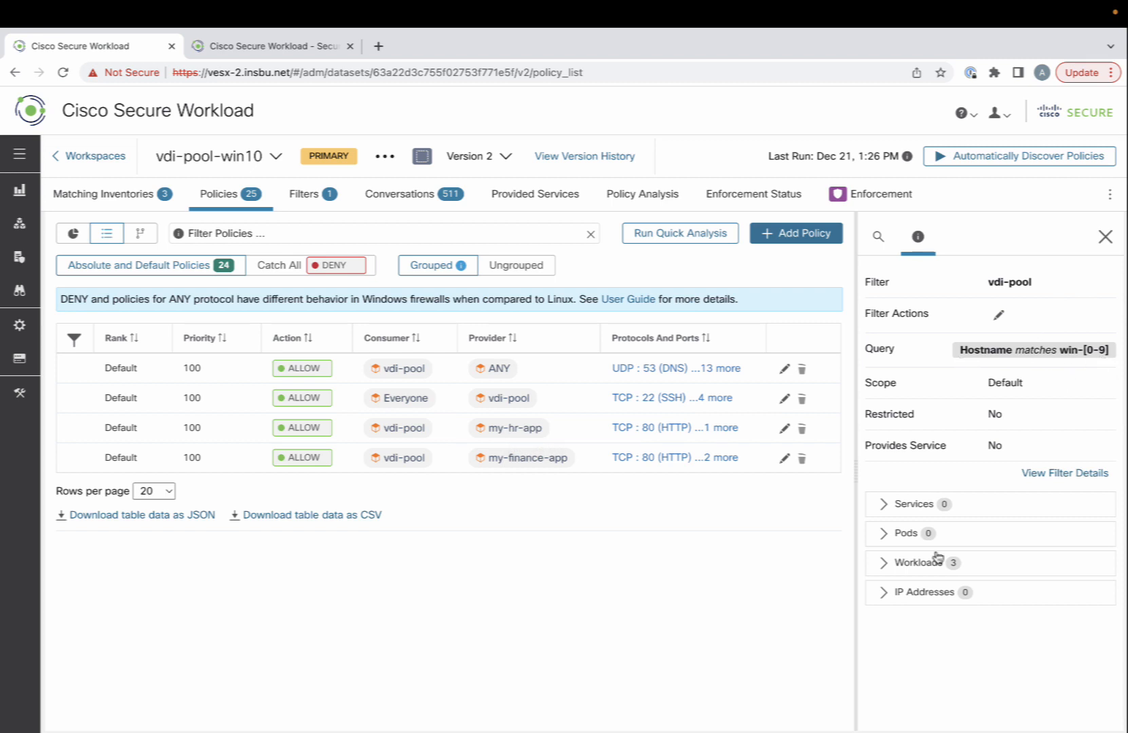
- Show the vdi-pool, my-hr-app and my-finance-app filter details
click(885, 568)
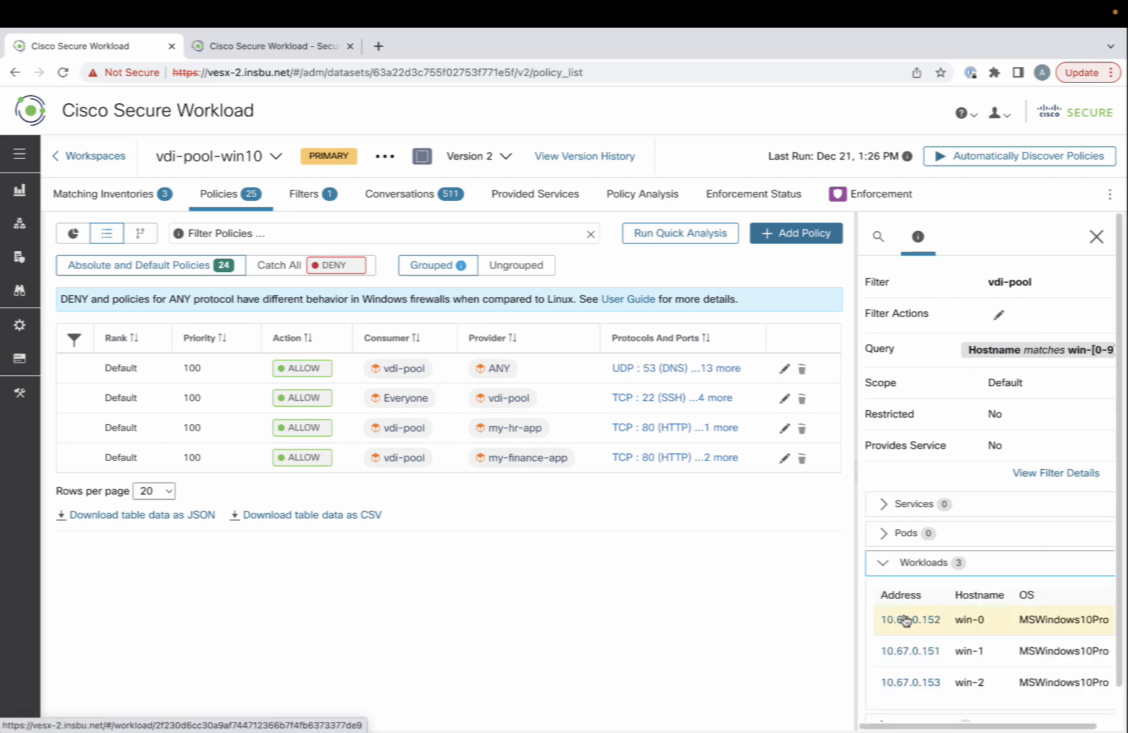
scroll(903, 617, down, 1)
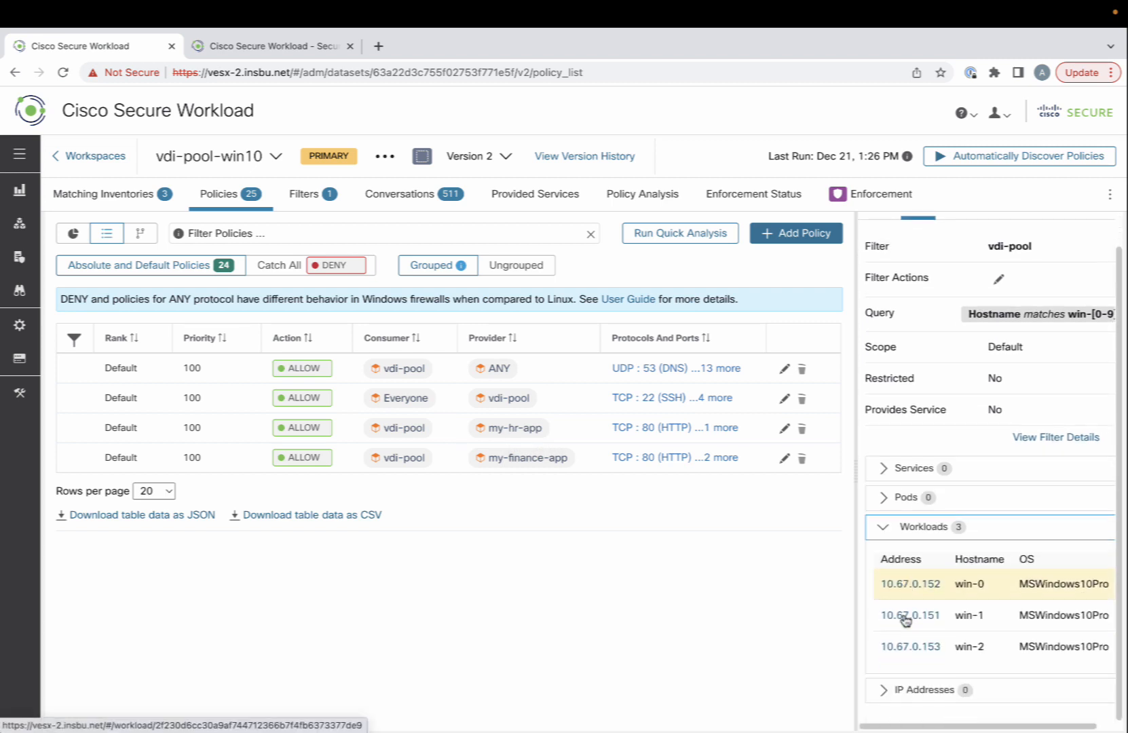
click(516, 429)
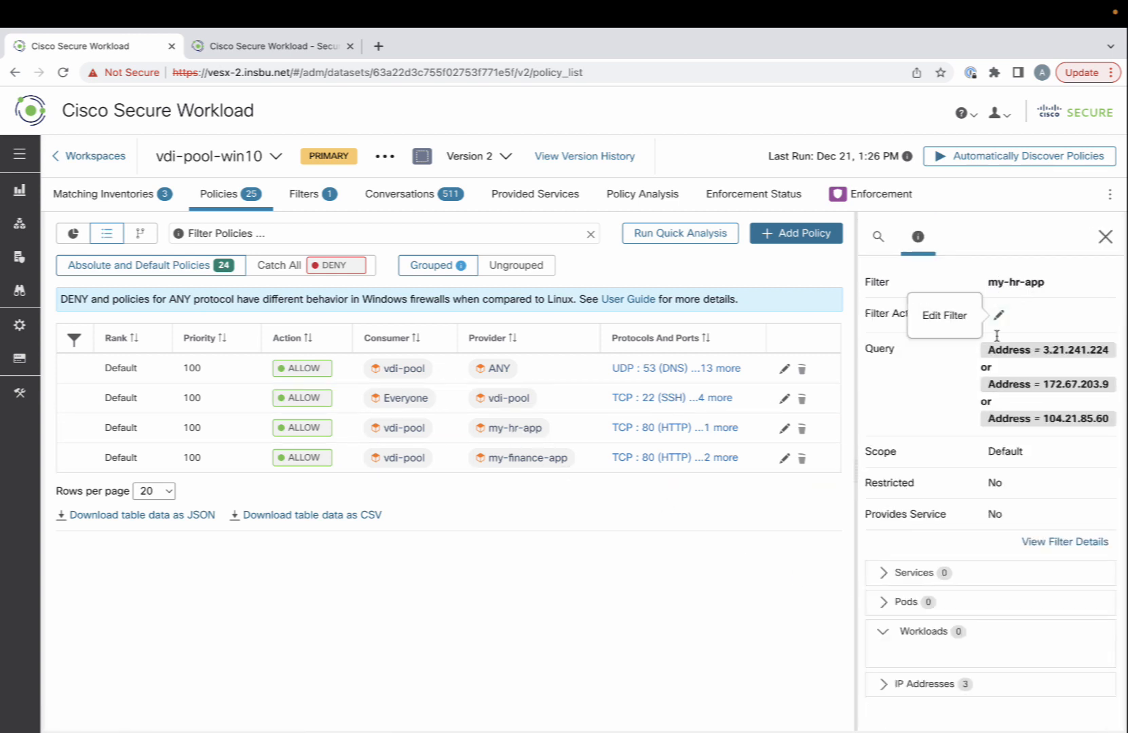
click(515, 462)
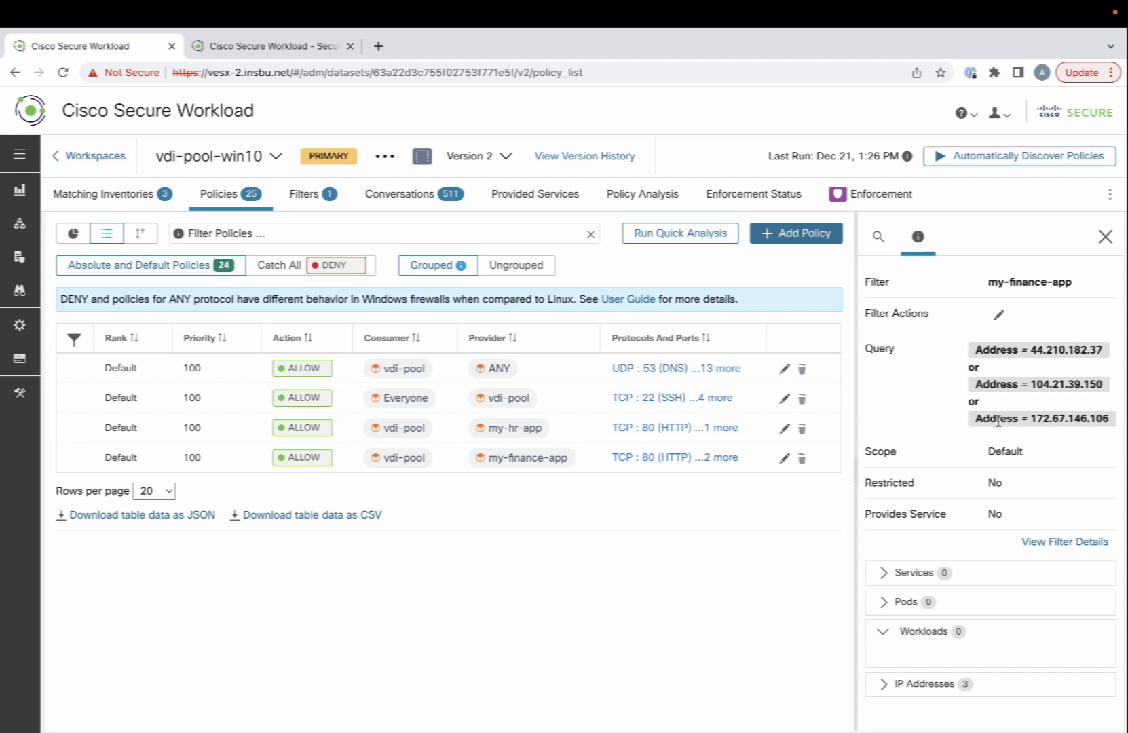
scroll(998, 423, down, 1)
scroll(999, 422, up, 1)
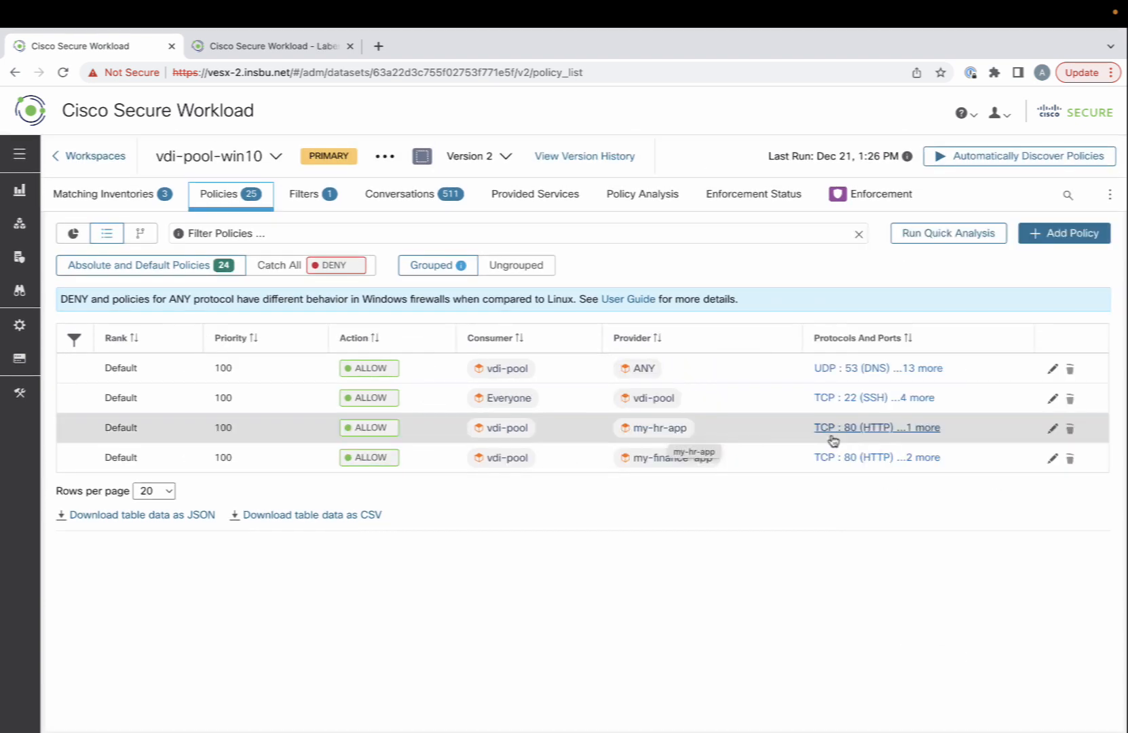
- Check consumer user groups on the HR and finance TCP 443 policies, finance limited to csw\financeusers
click(831, 438)
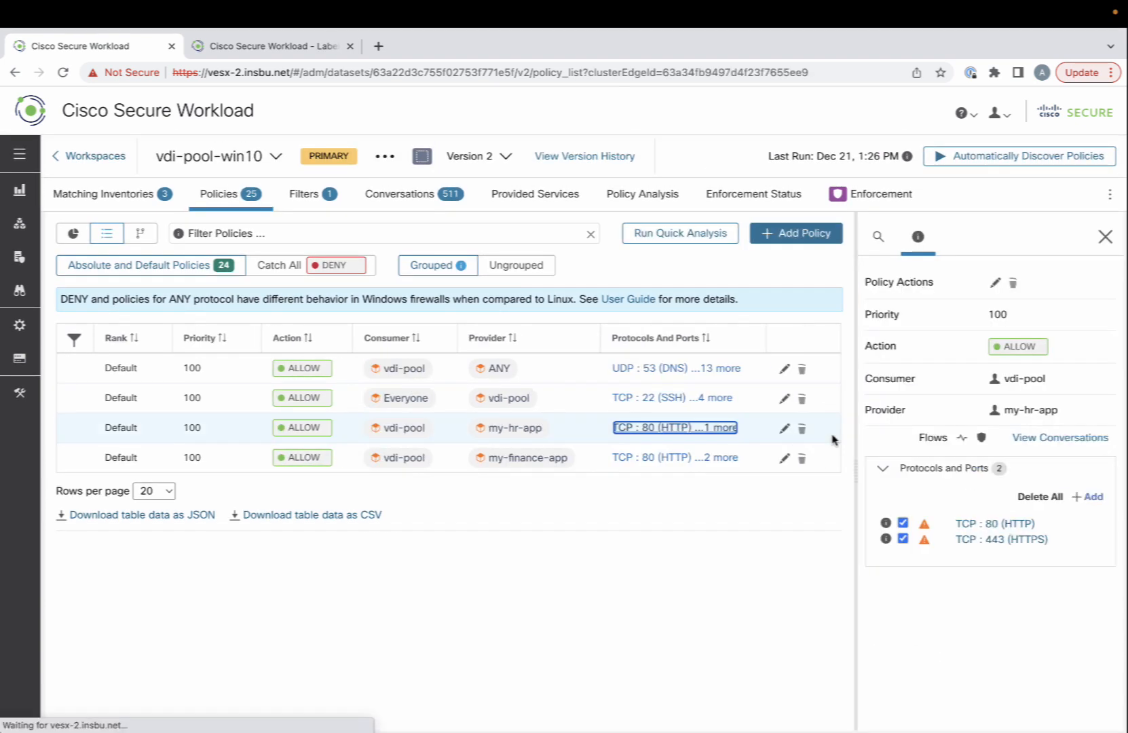
click(993, 540)
scroll(581, 547, down, 3)
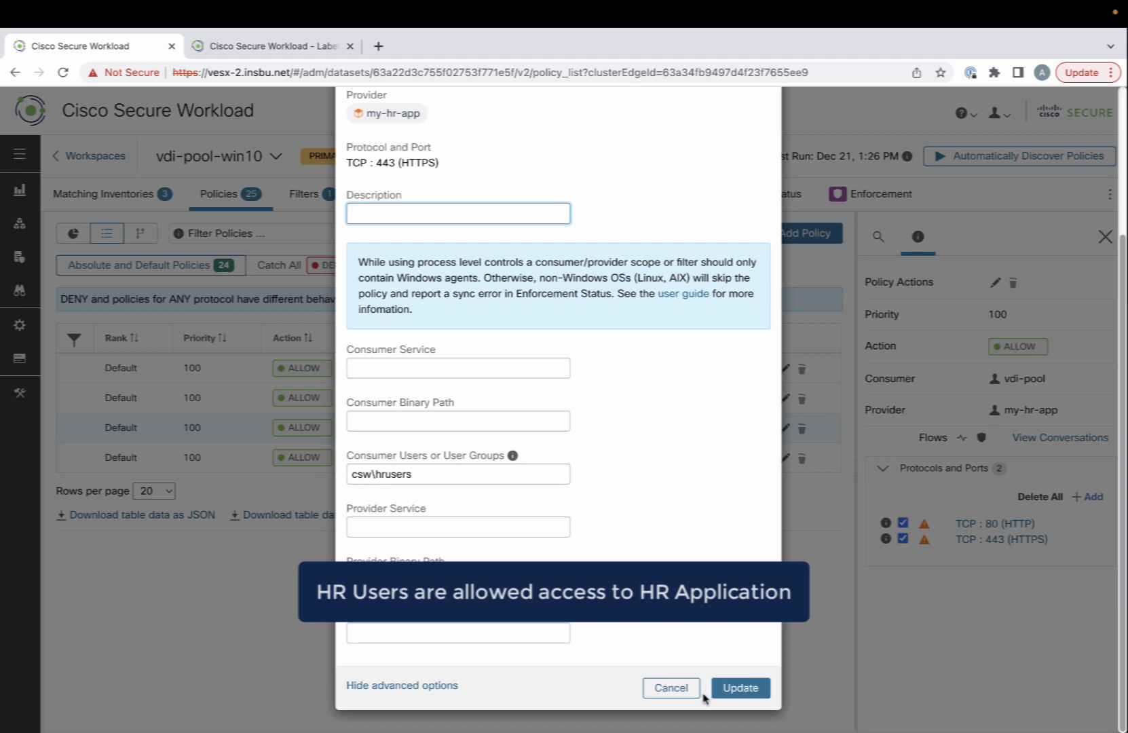
click(651, 692)
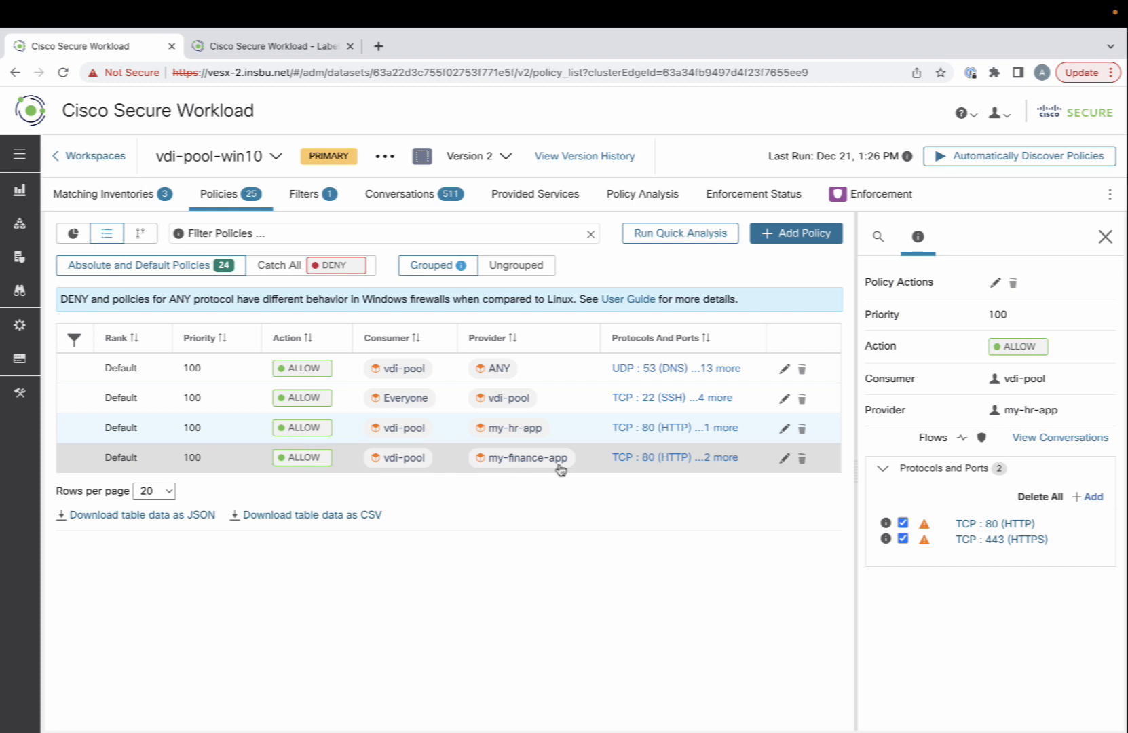
click(646, 459)
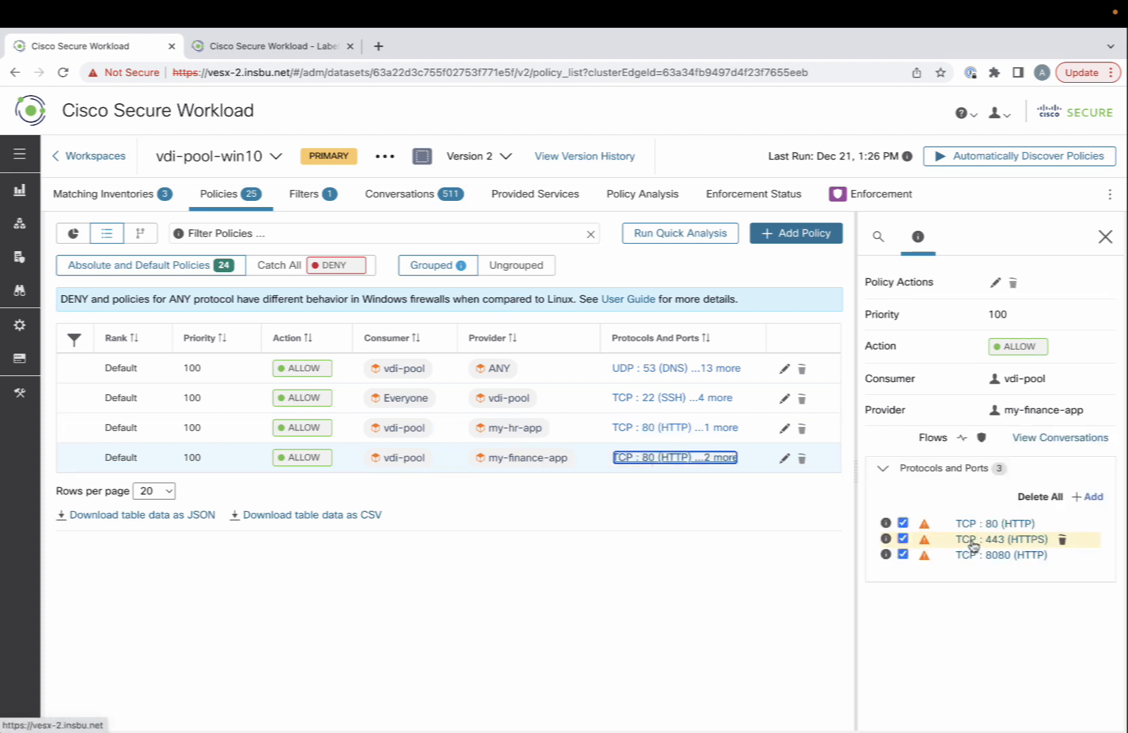
click(999, 541)
scroll(645, 563, down, 2)
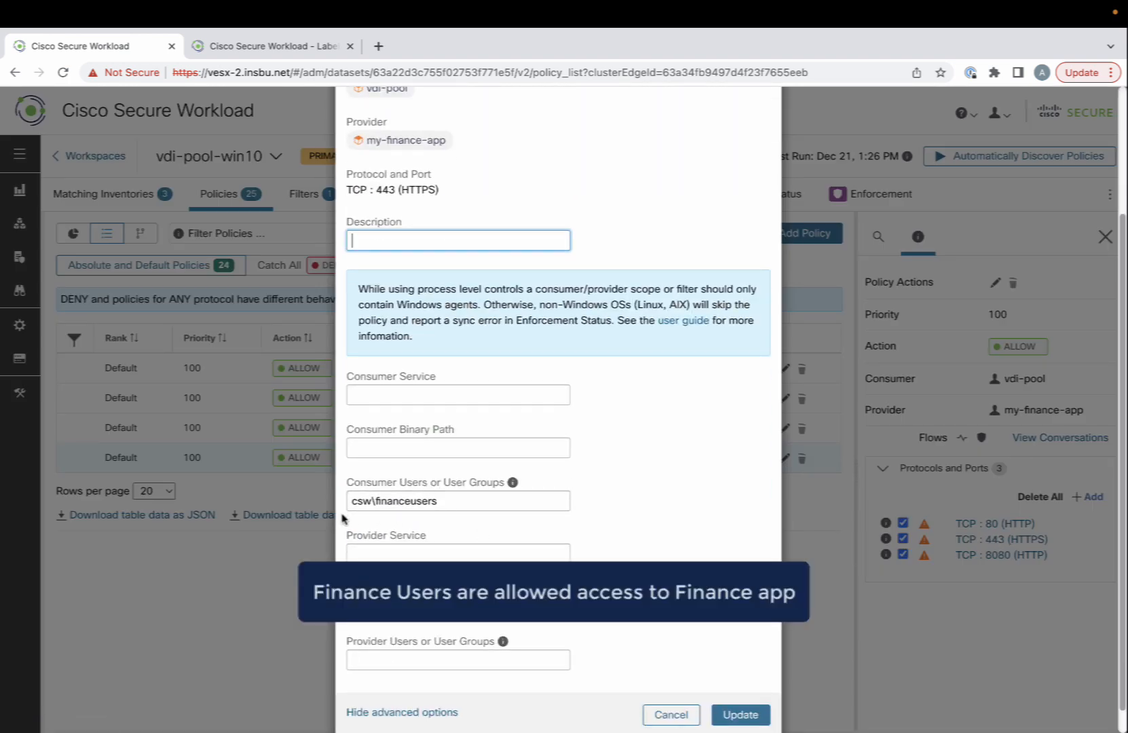
click(669, 715)
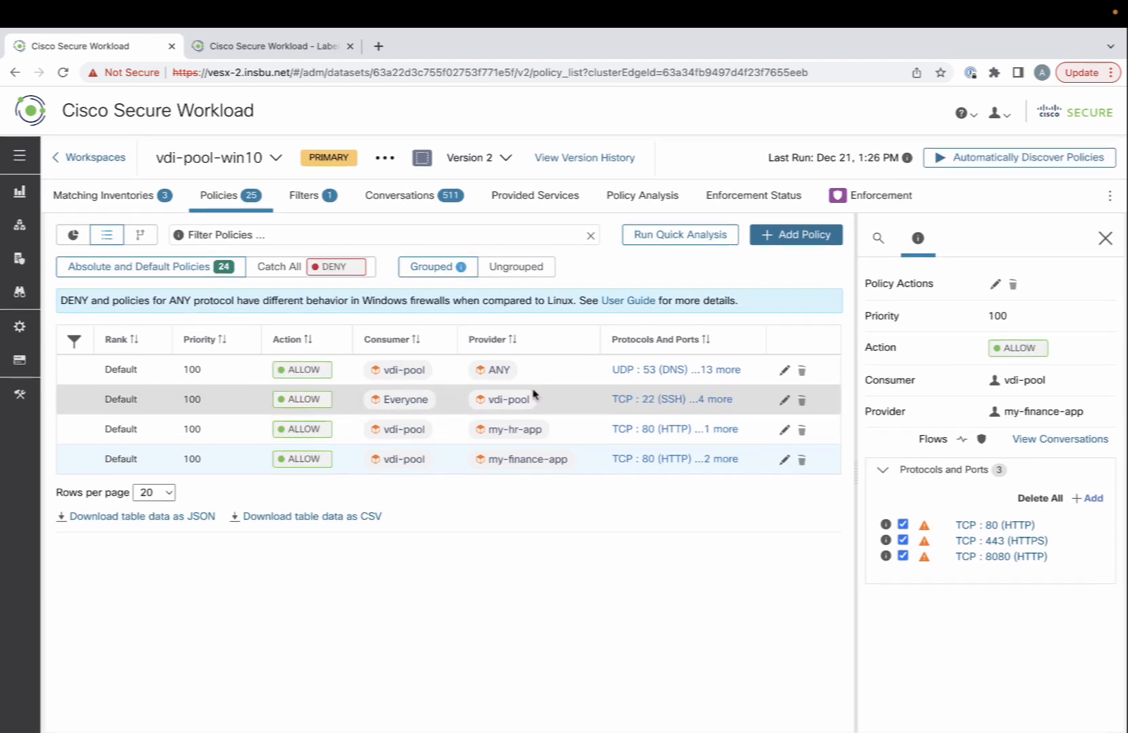
- Review Catch All and enforcement flow observations, then go to the Windows 10 client console
click(281, 266)
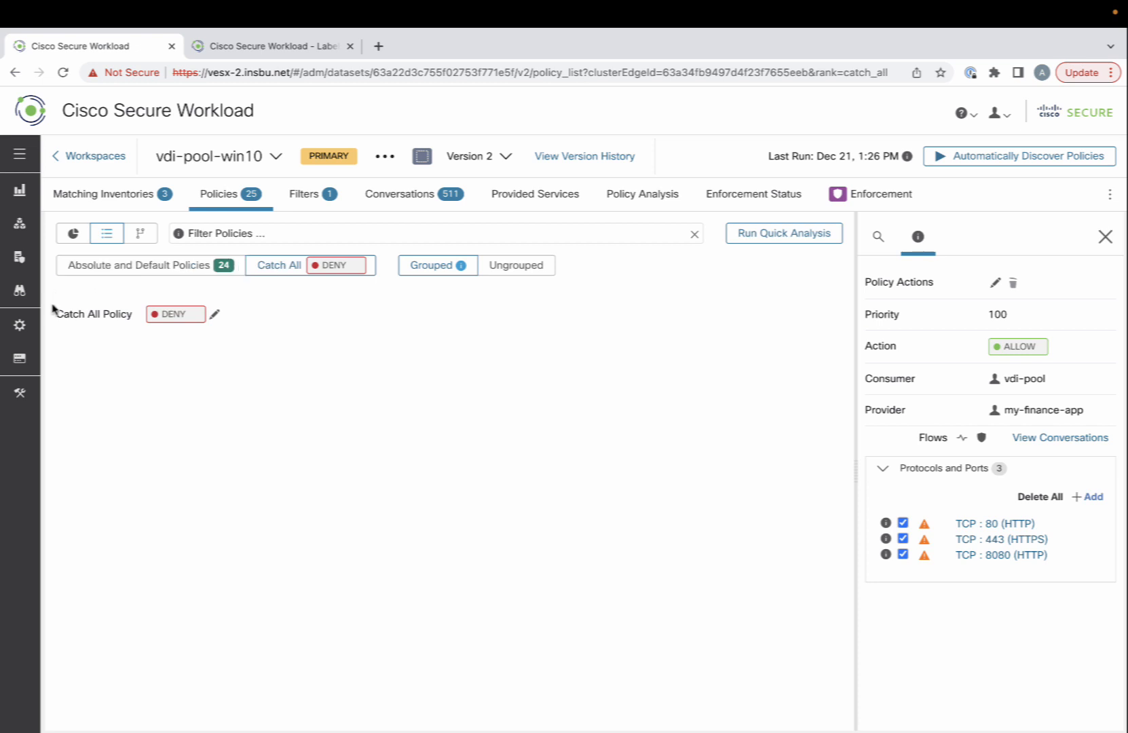
click(185, 270)
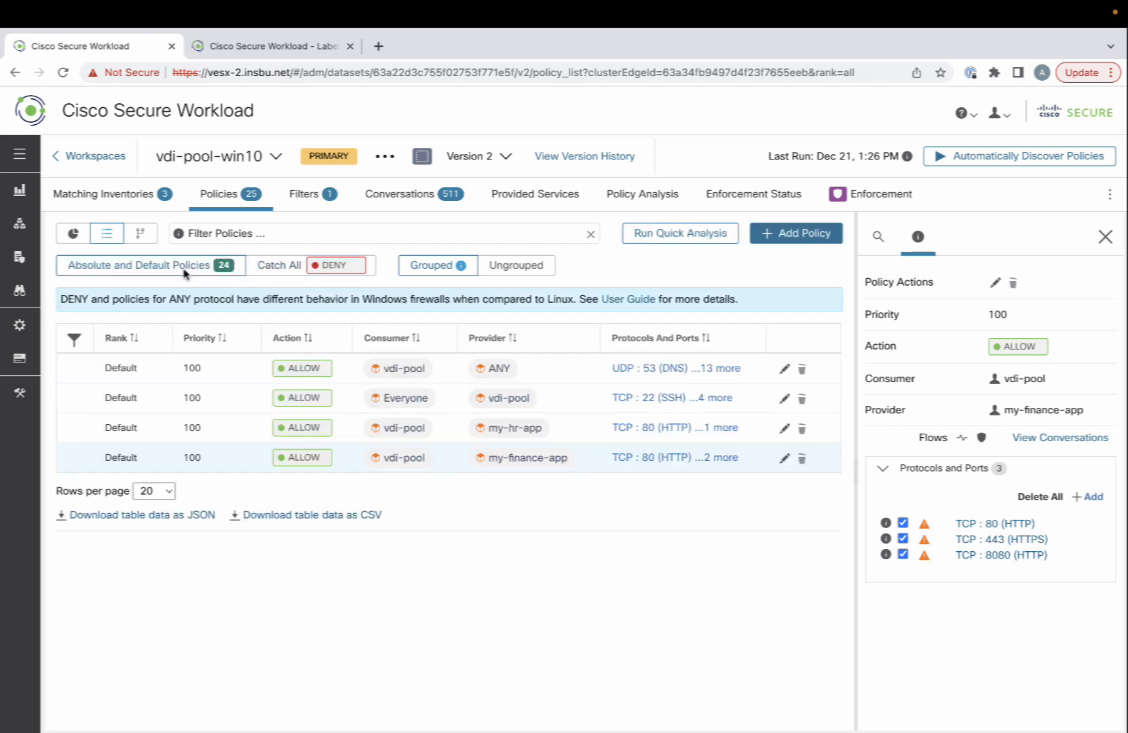
click(861, 194)
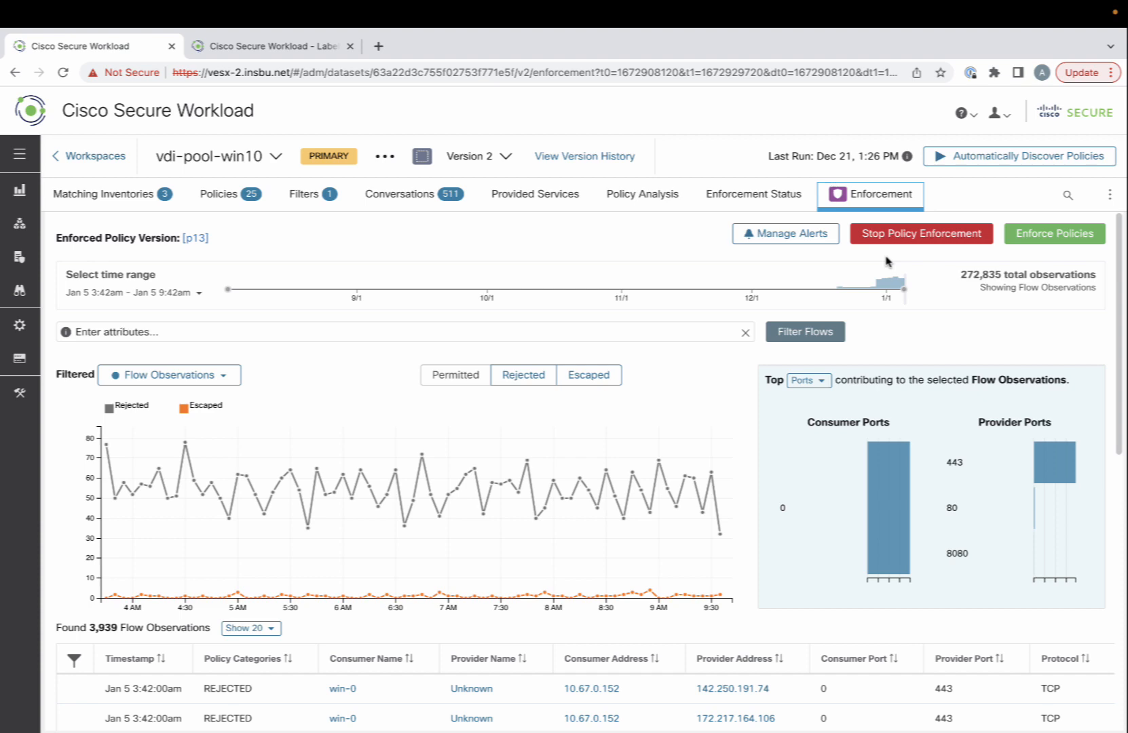
key(ctrl+Right)
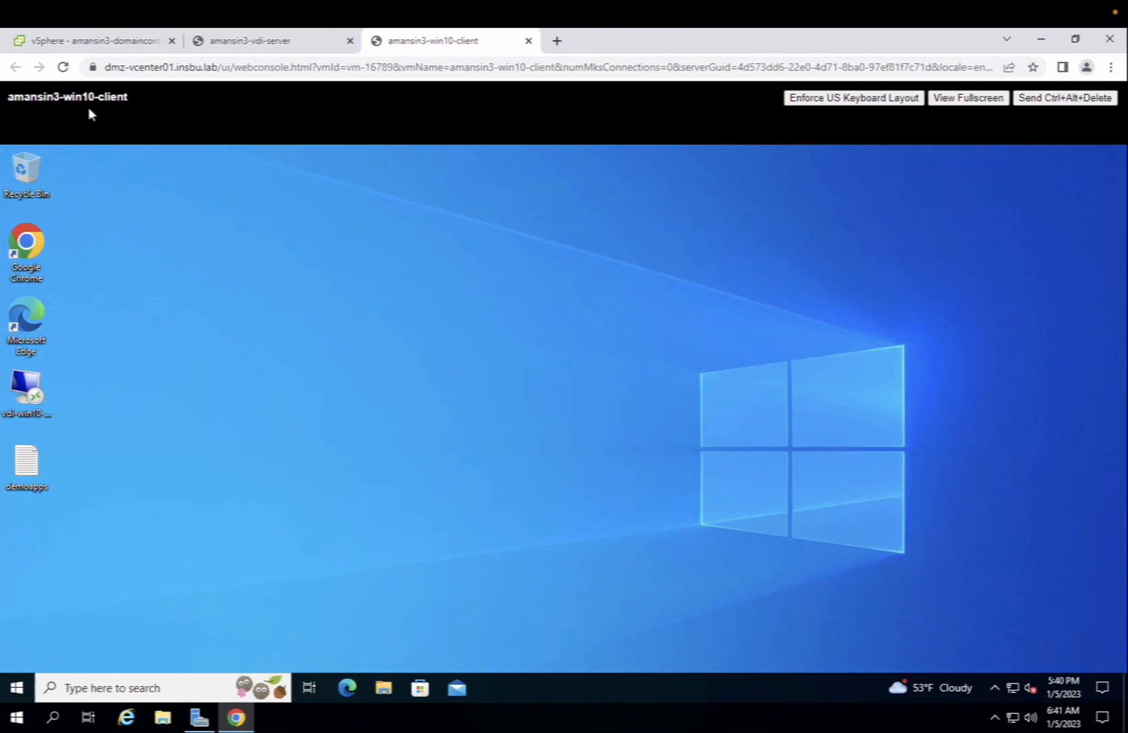
click(34, 390)
- Connect to AMANSIN3-VDI.CSW.LAB via the vdi-win10 RDP shortcut with the HR user's credentials
double_click(36, 388)
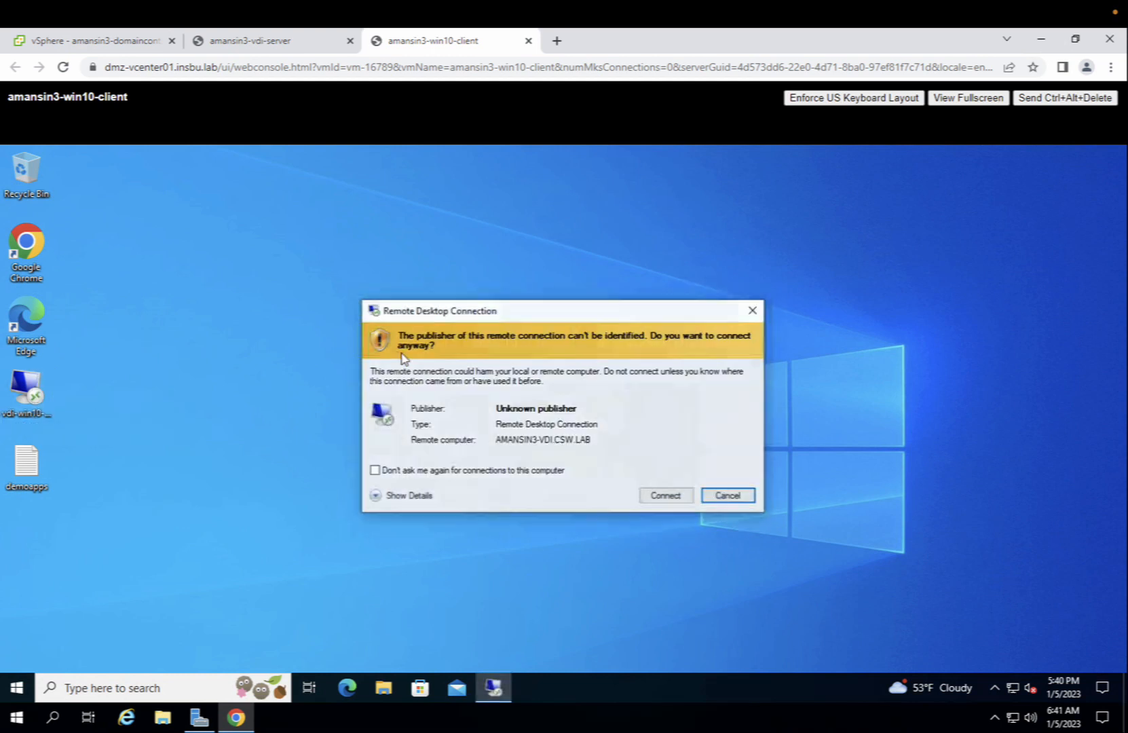
click(655, 499)
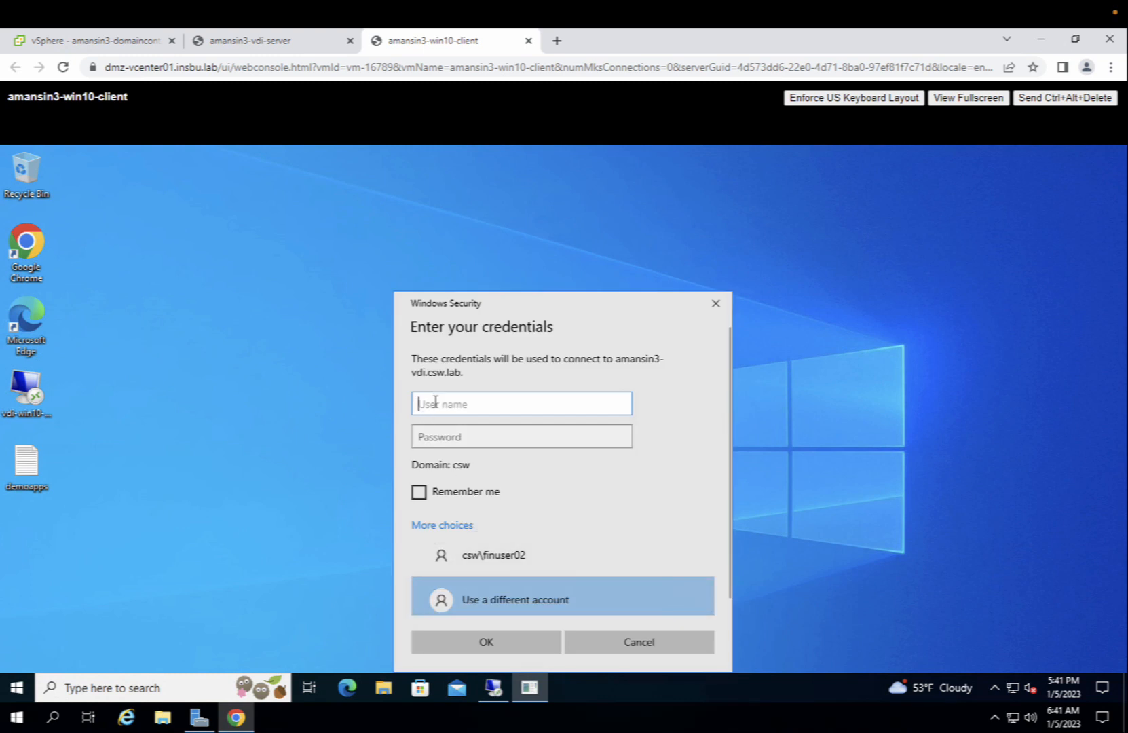
text(hruser01)
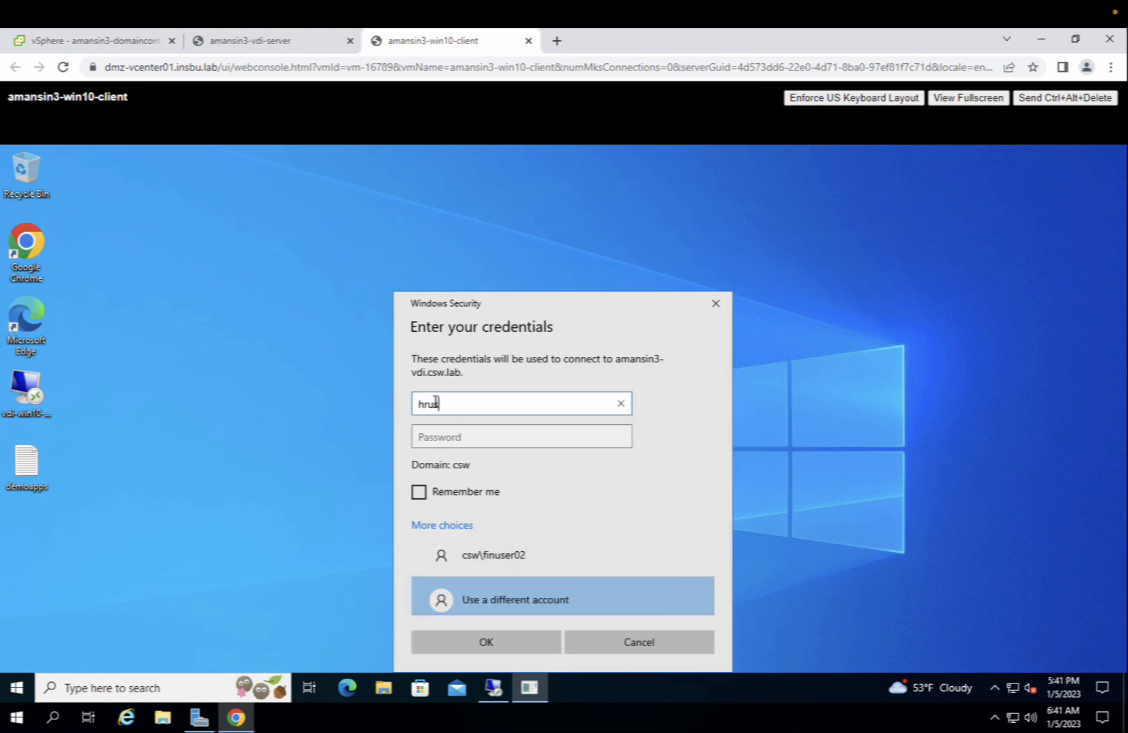
click(438, 437)
text(••)
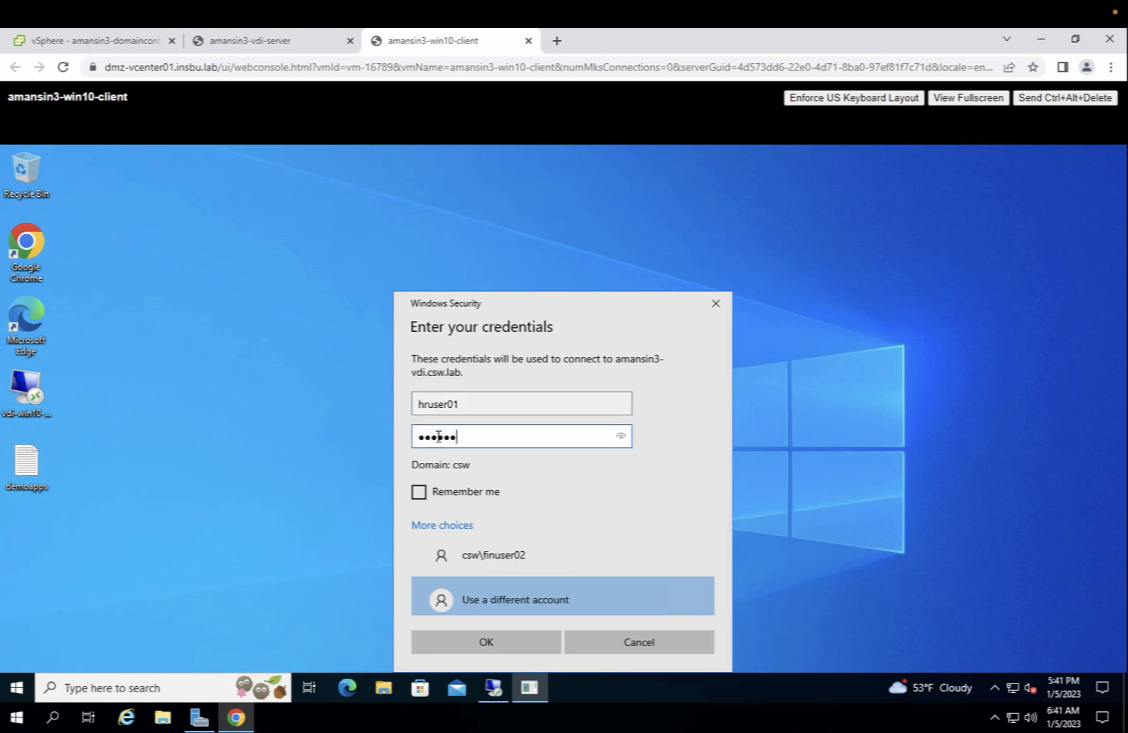
text(•••••••)
click(486, 642)
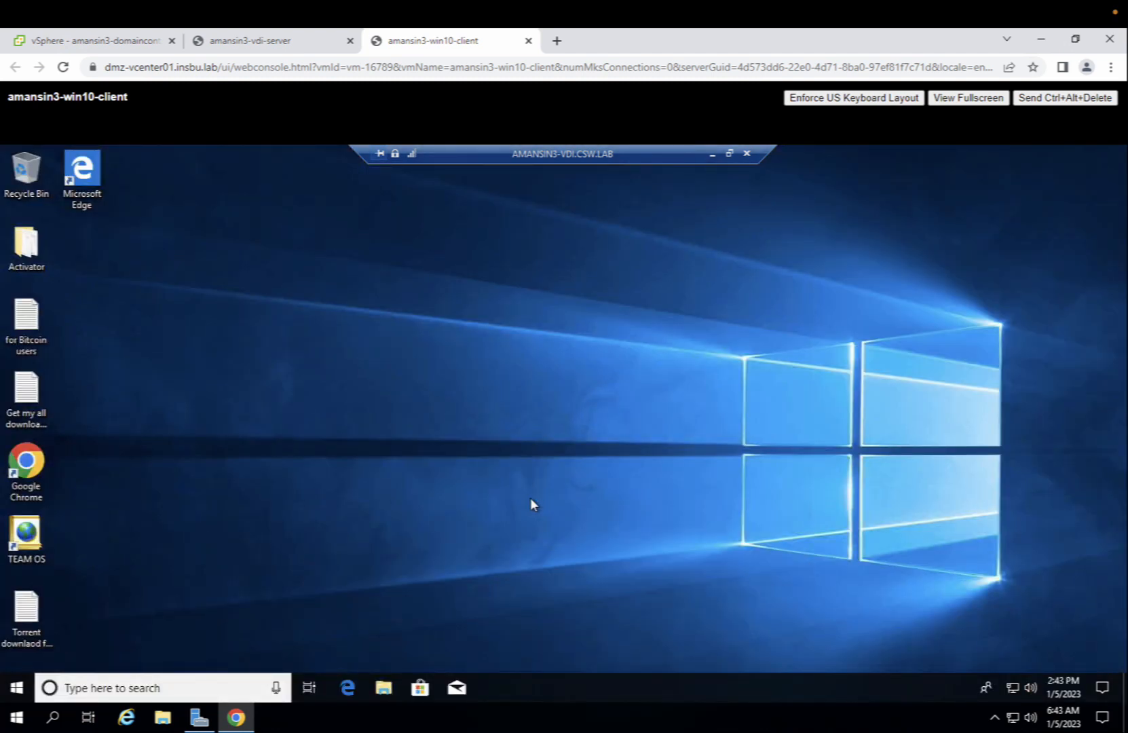
double_click(25, 465)
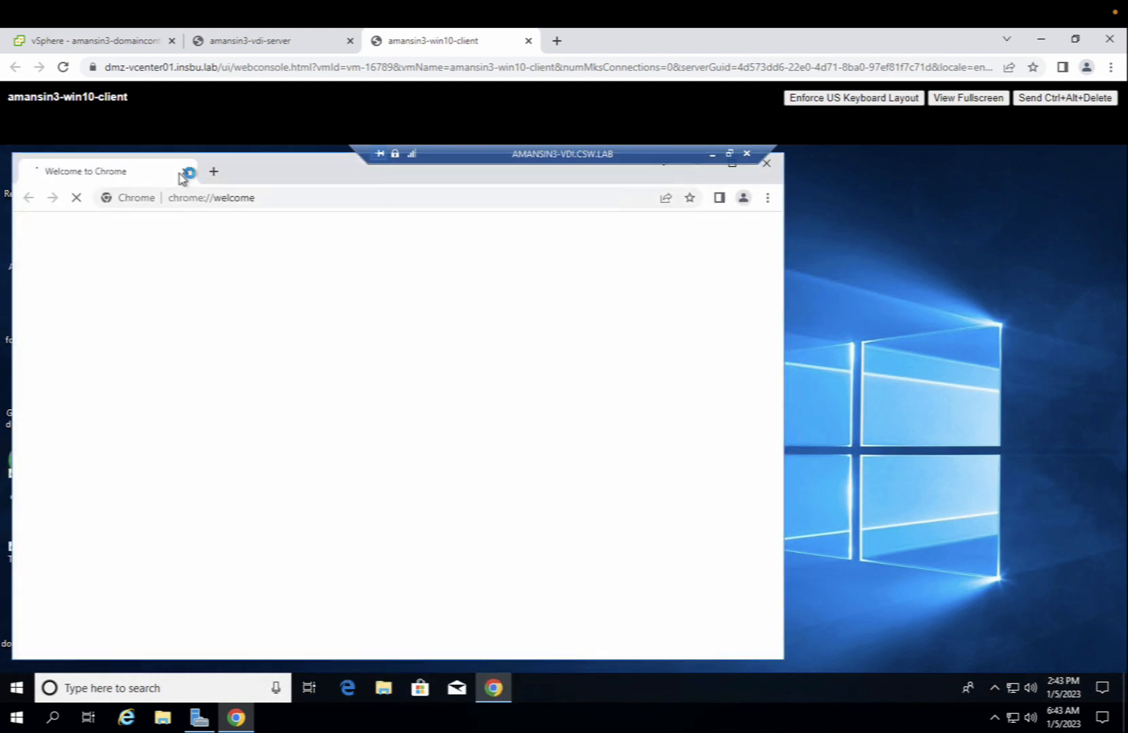
click(194, 205)
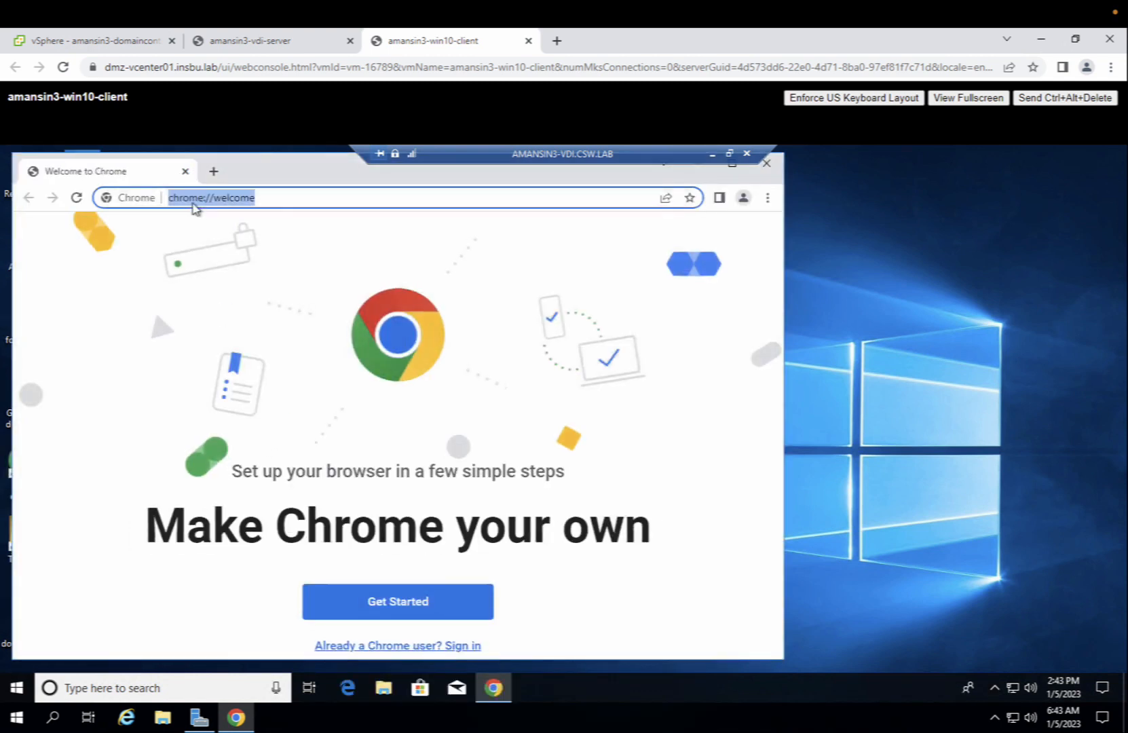
text(htt)
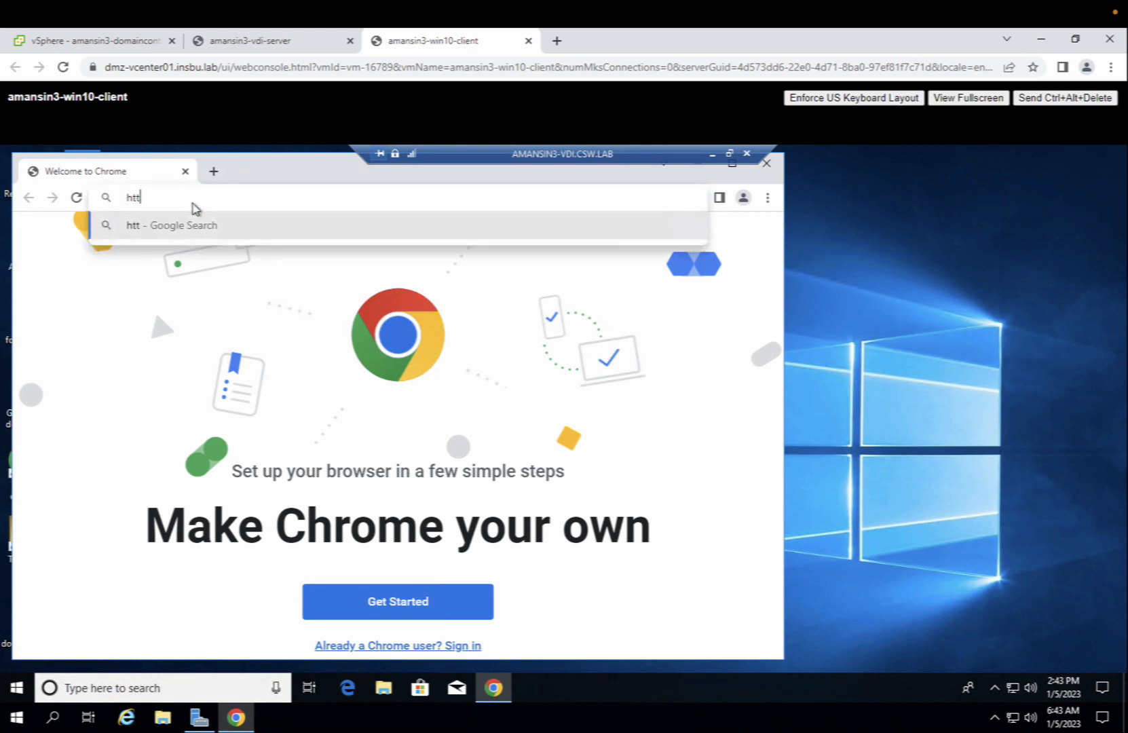
text(ps://openh)
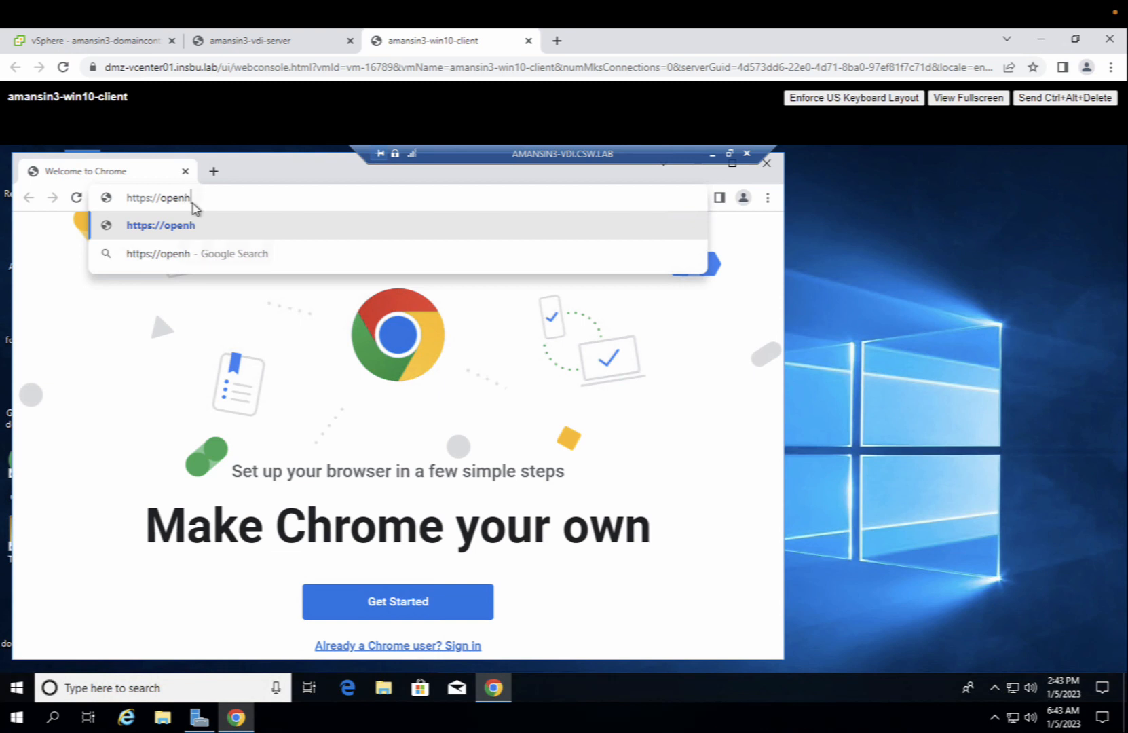
text(rms.com)
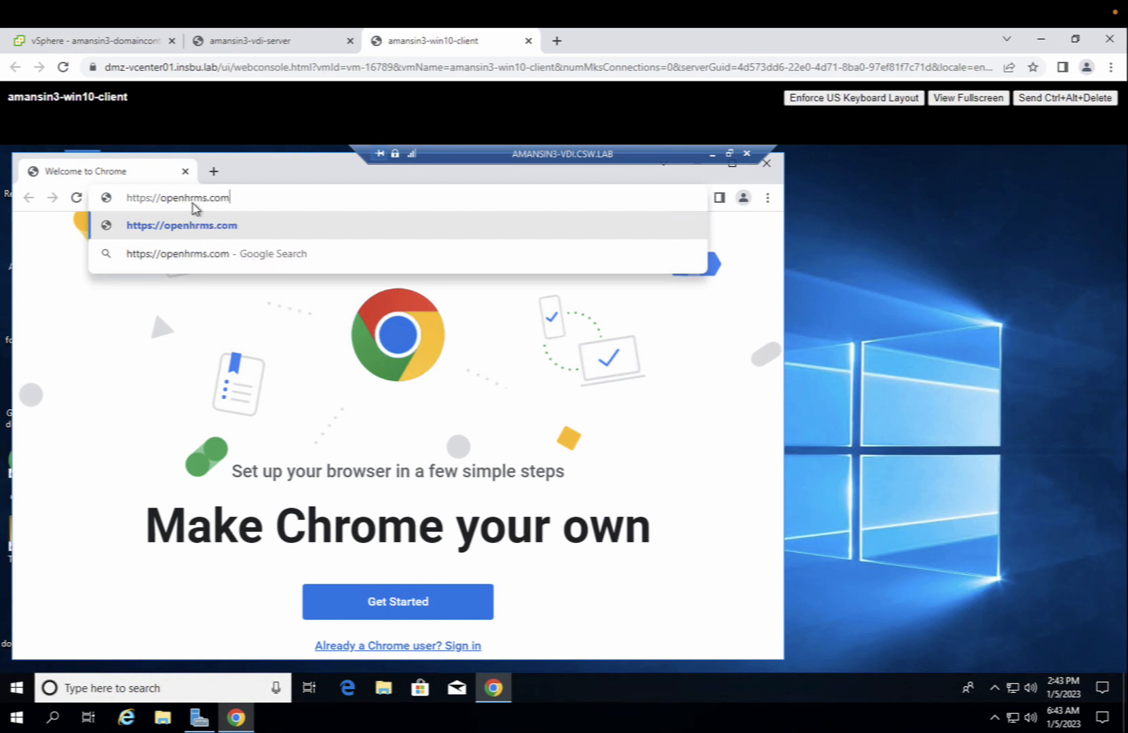
key(Return)
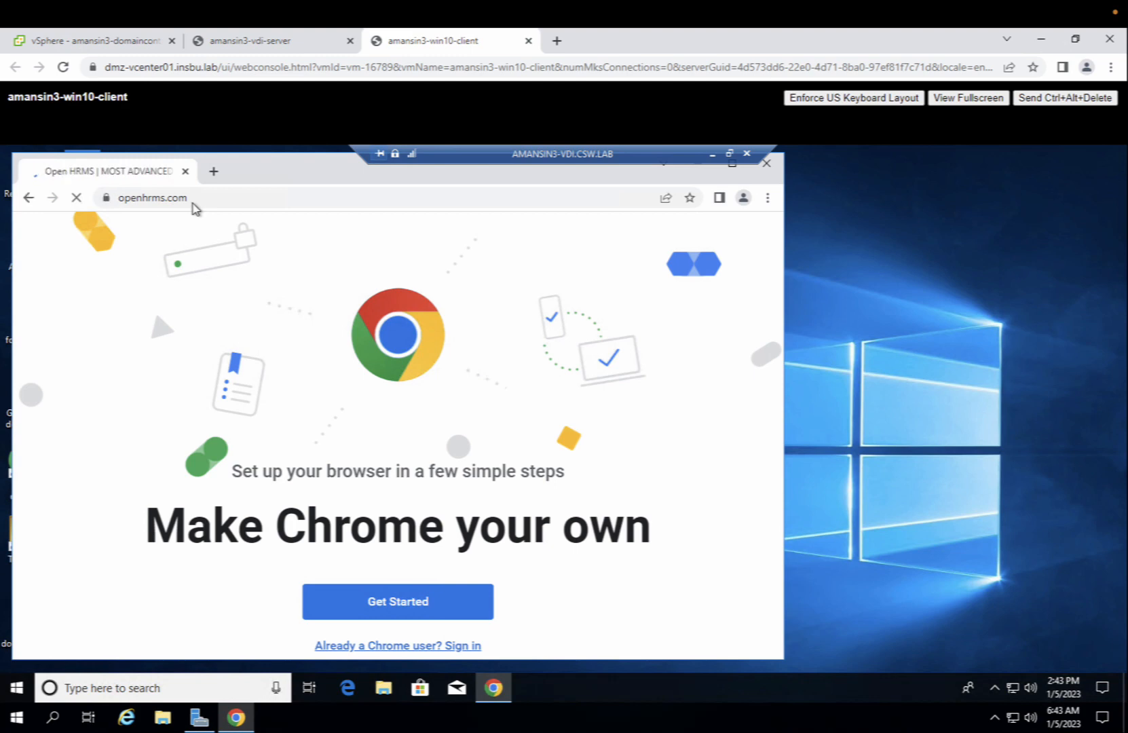
click(214, 172)
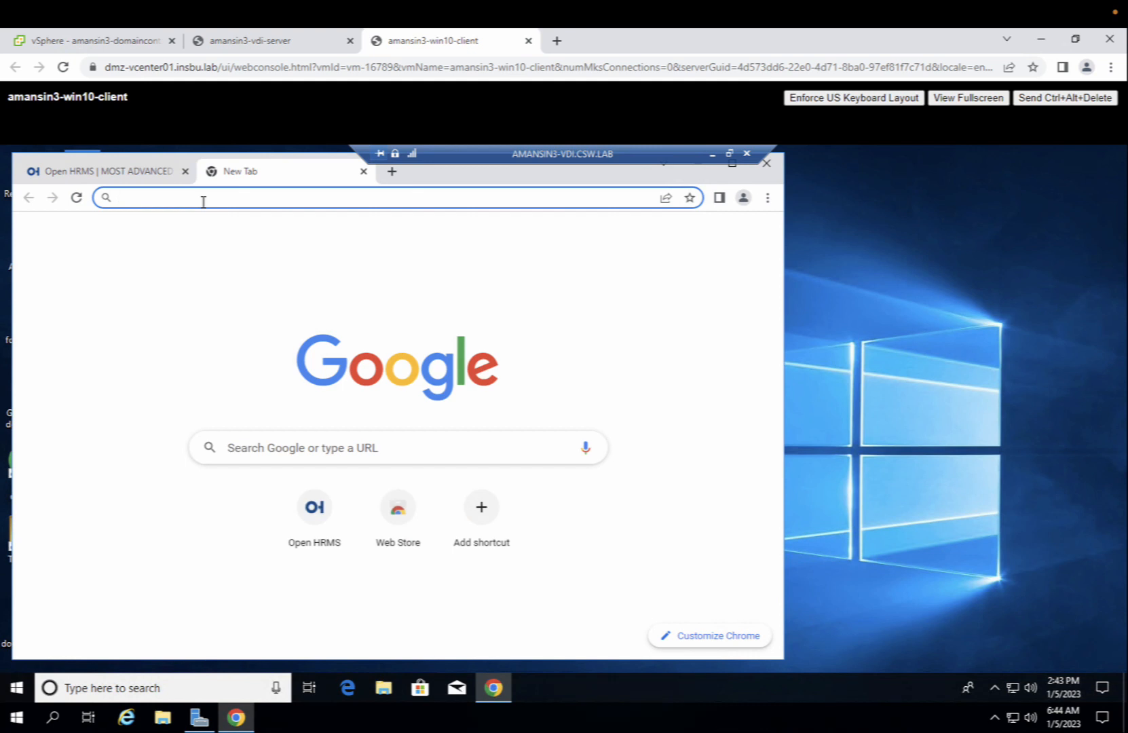
text(htt)
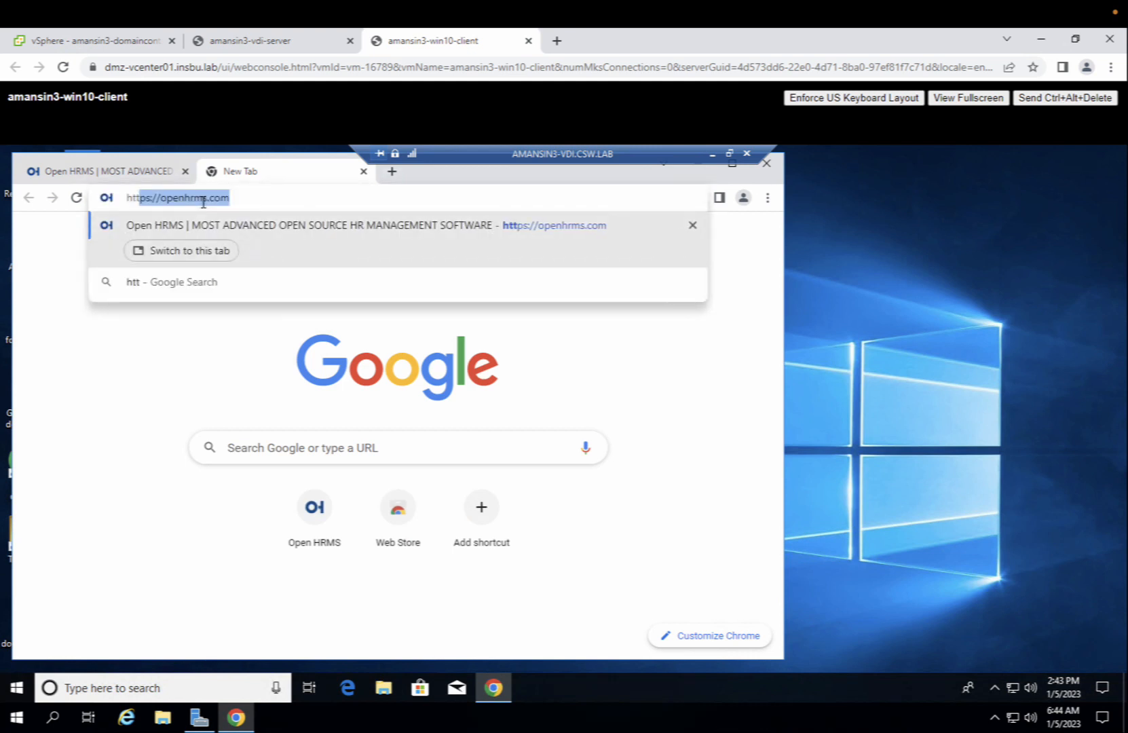
text(ps://)
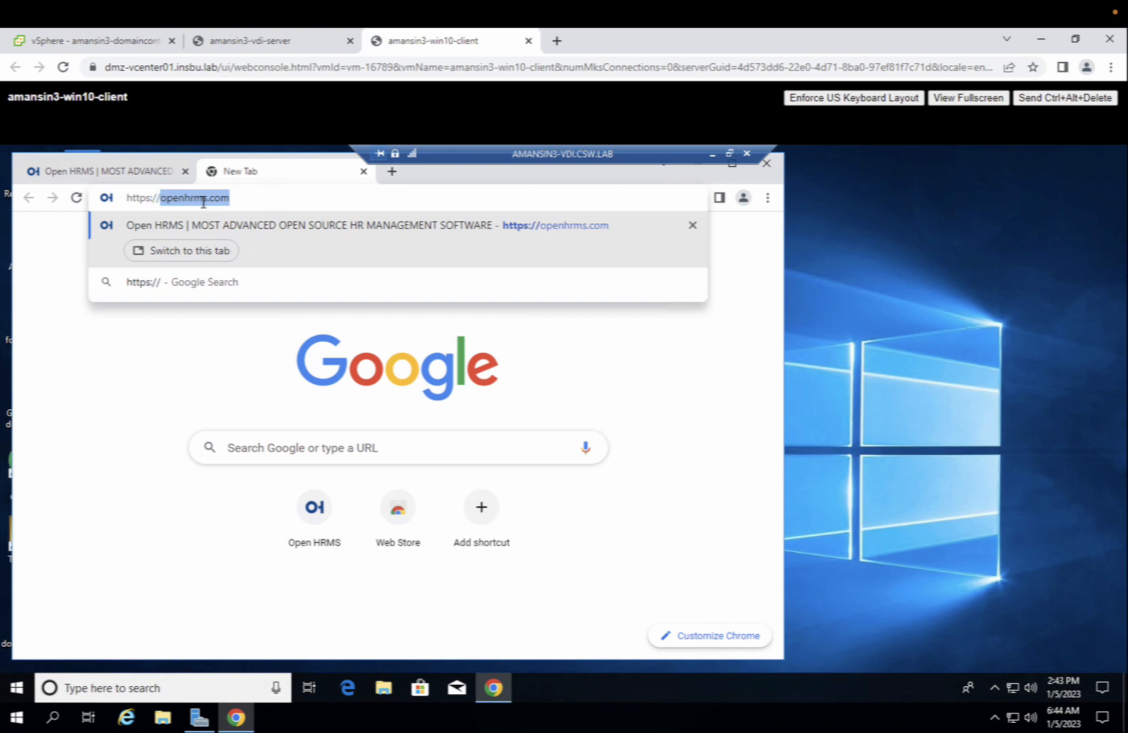
text(invoice)
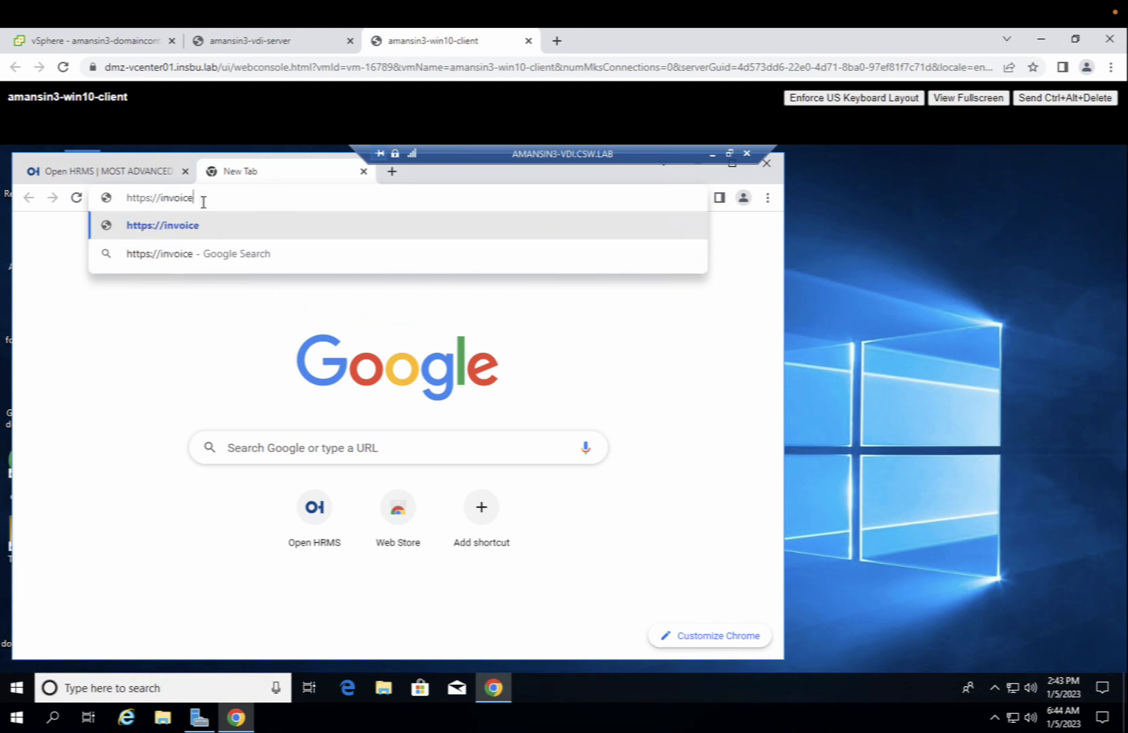
text(plane)
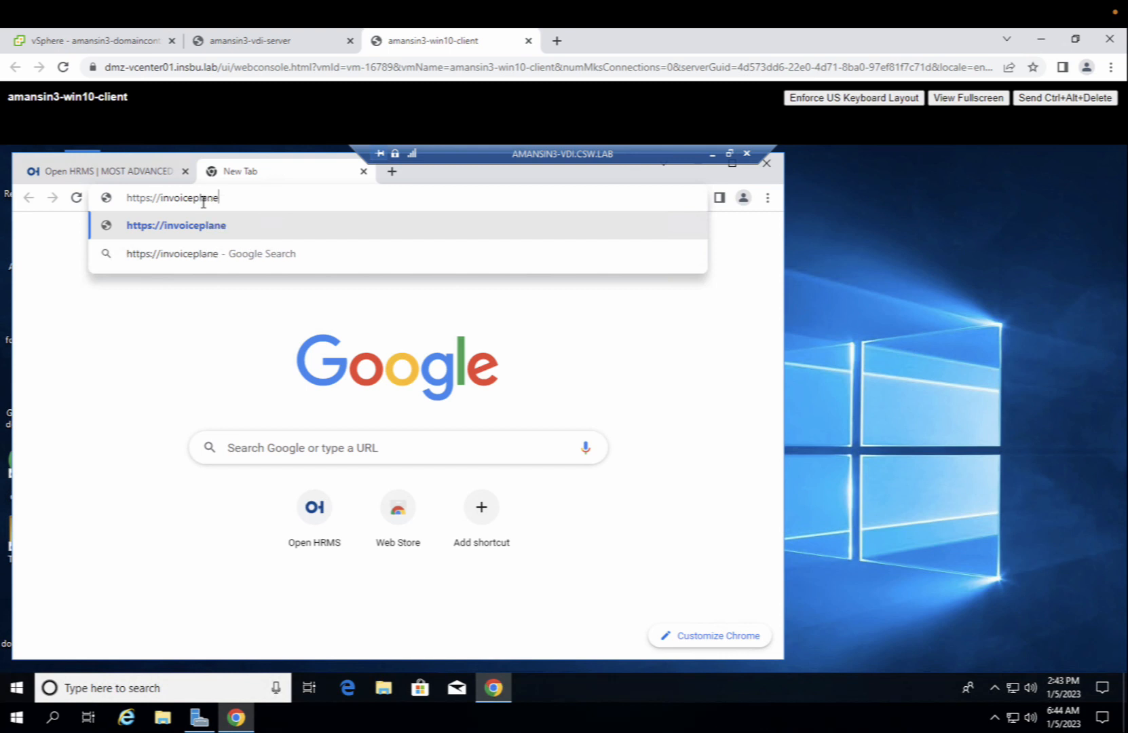
text(.com)
key(Return)
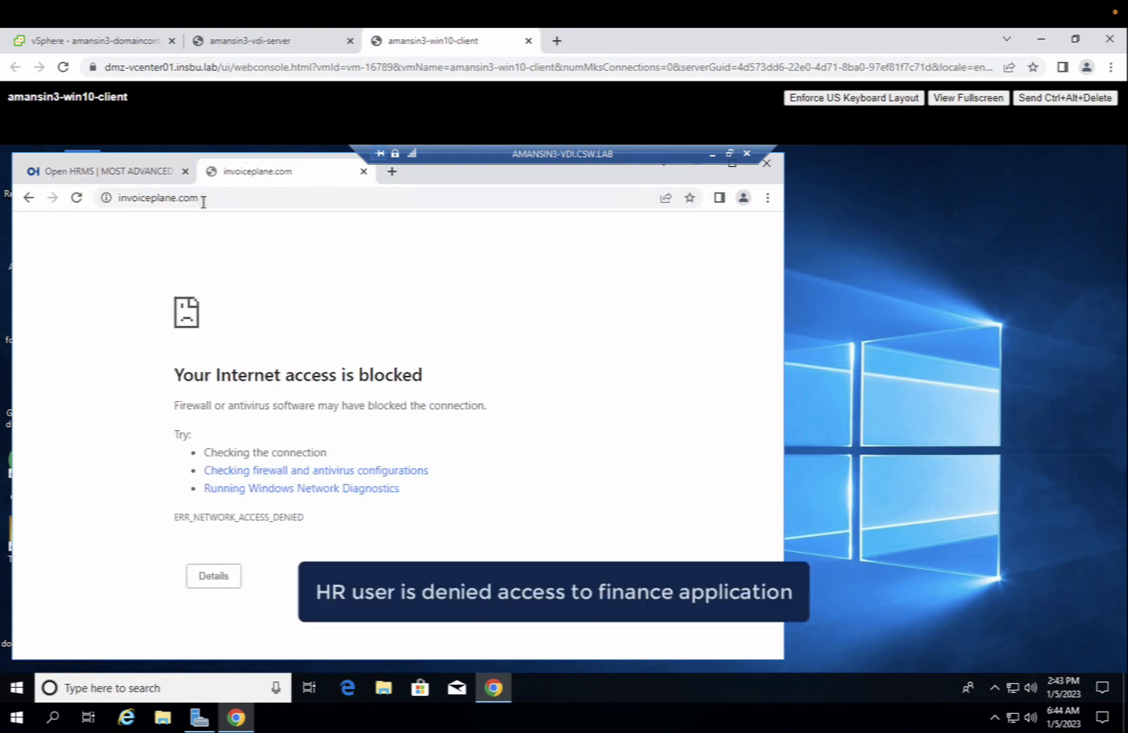
click(102, 172)
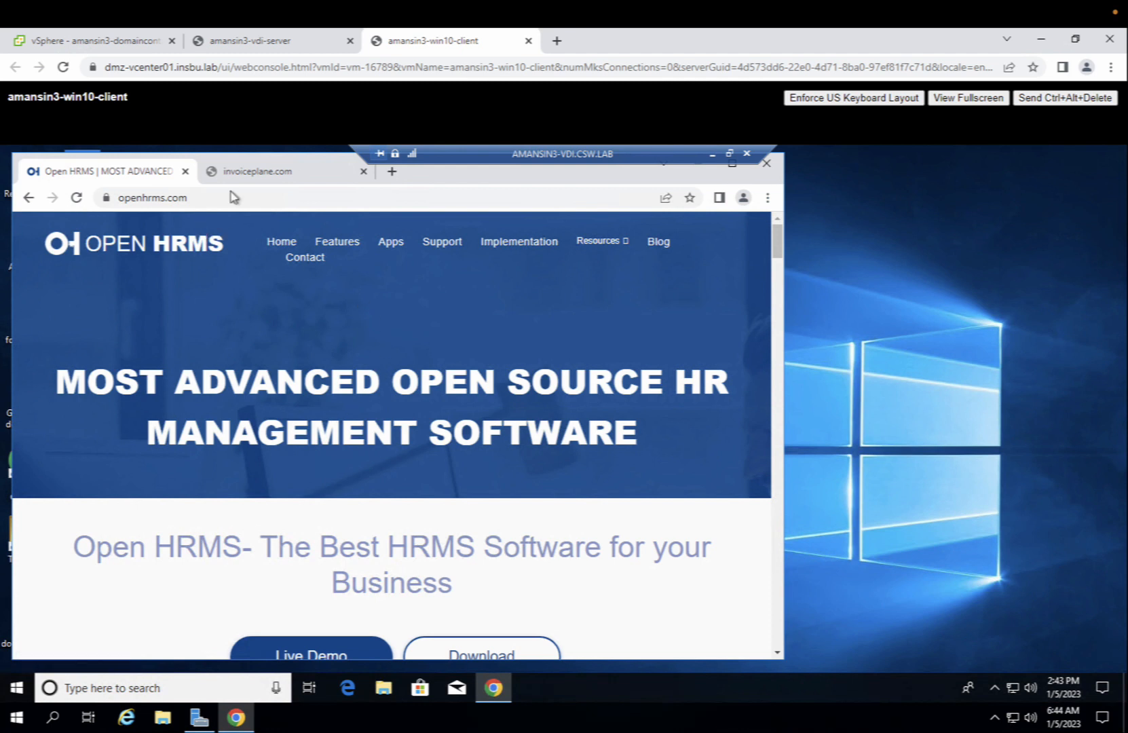
click(241, 173)
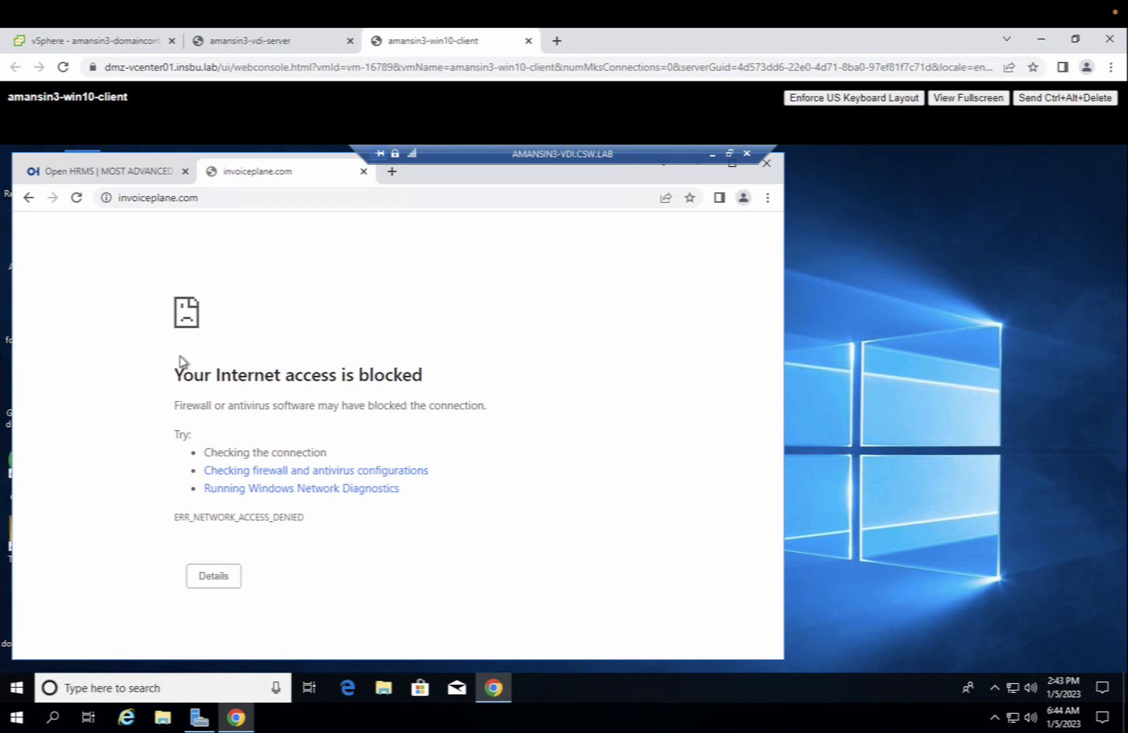
- Sign the HR user out of the VDI session from the Start menu's account options
click(17, 689)
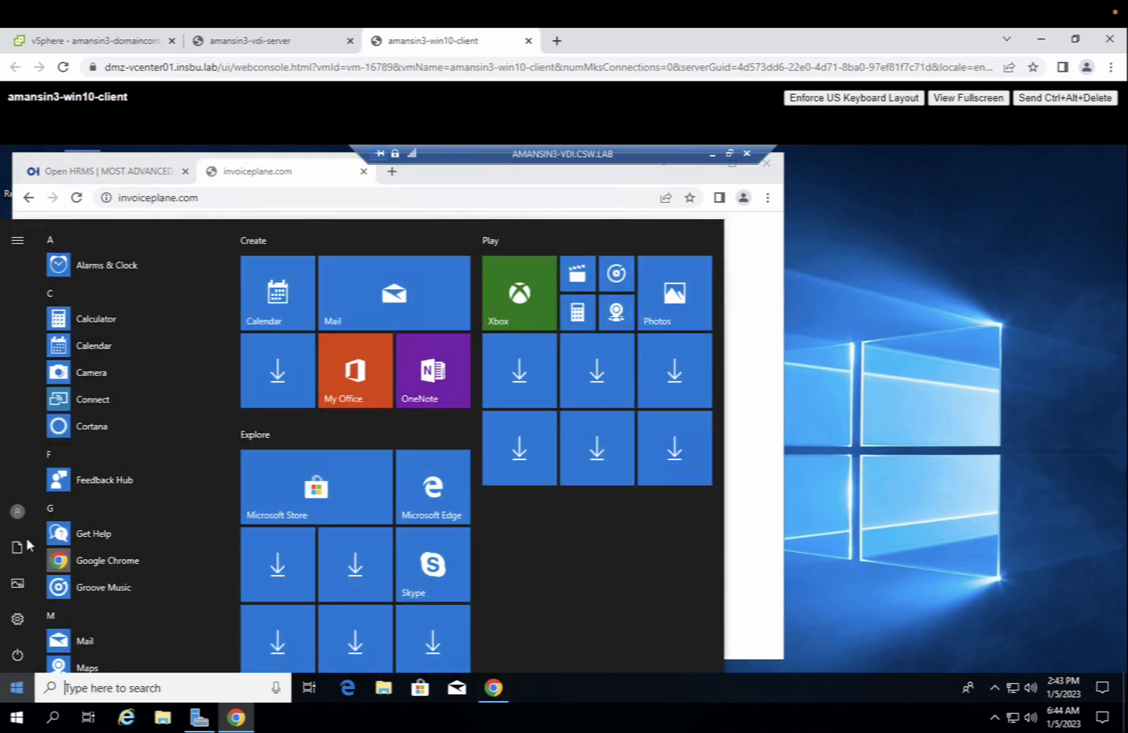
click(18, 511)
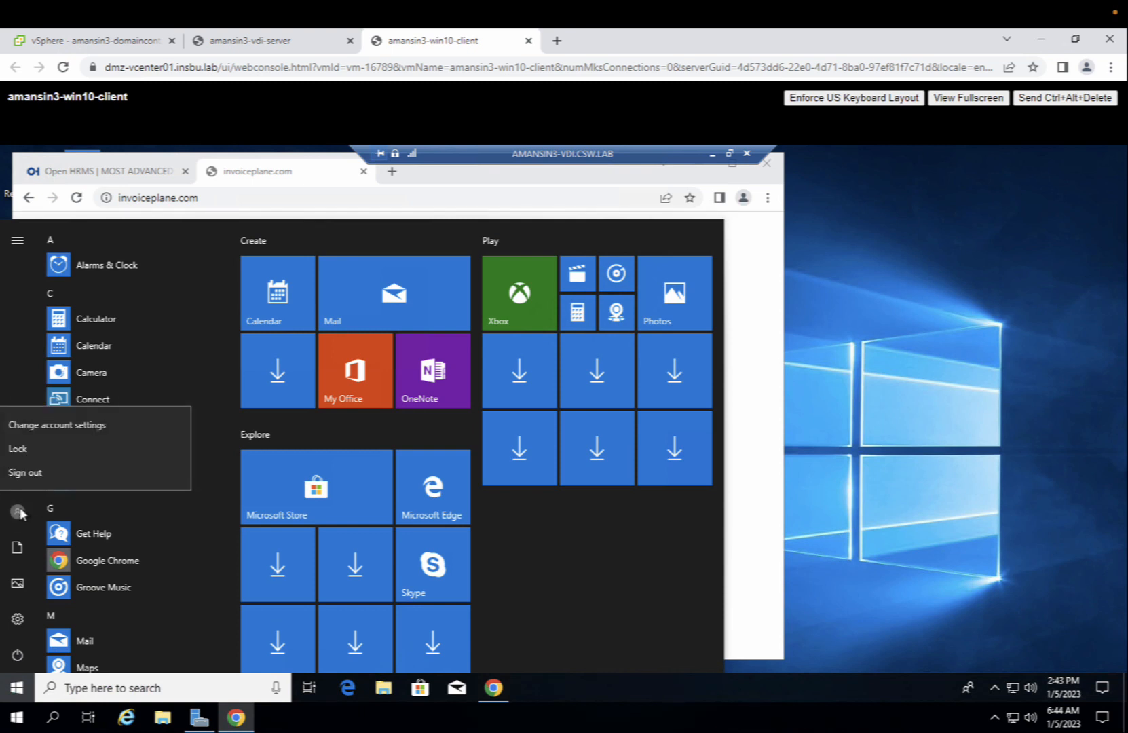
click(28, 475)
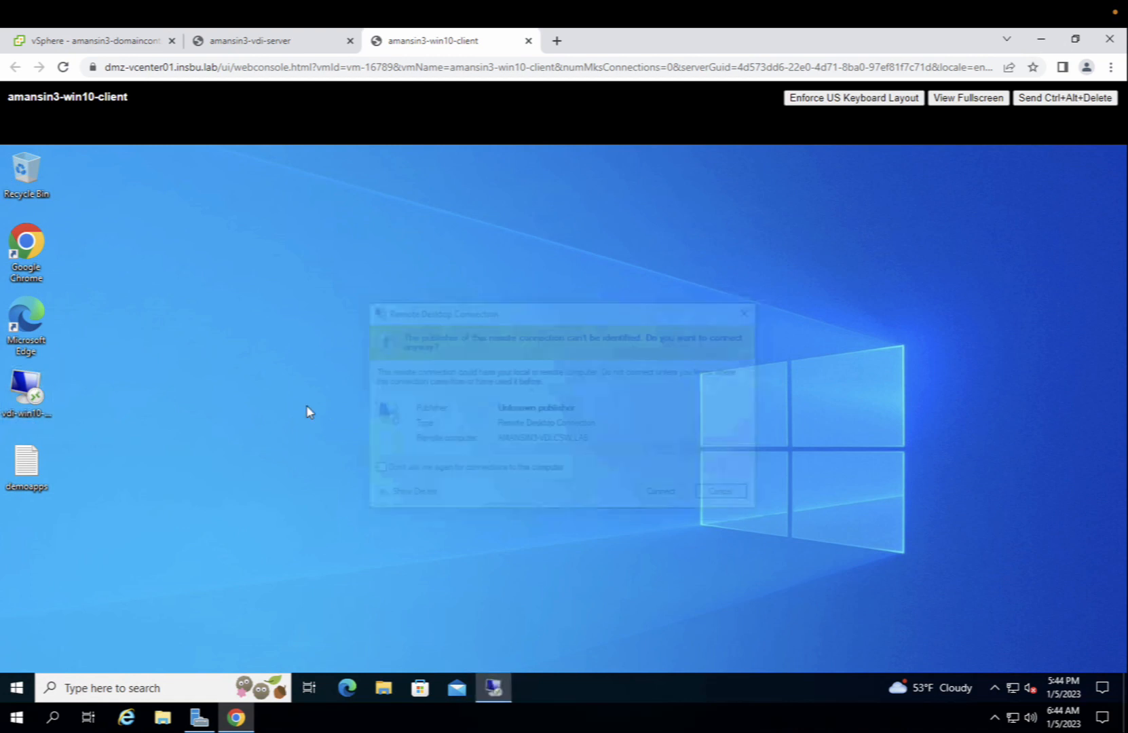
- Accept the unverified remote computer and sign in with a different account using the finance user's username and password
click(649, 504)
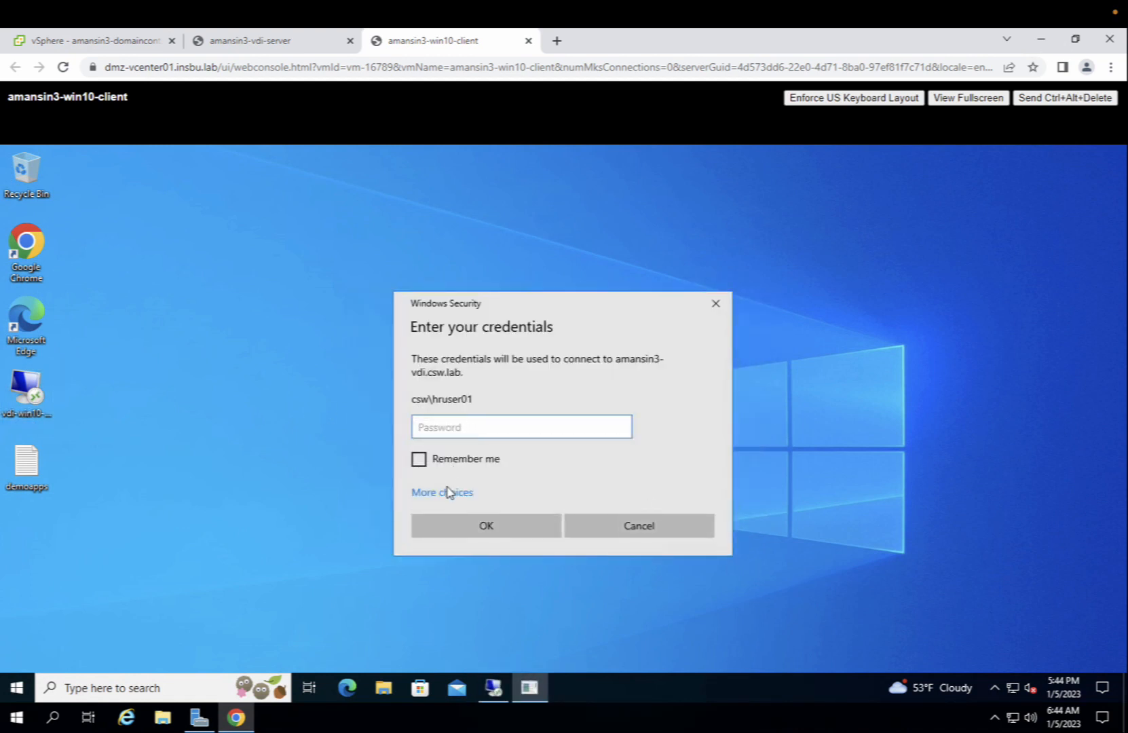
click(444, 492)
click(469, 565)
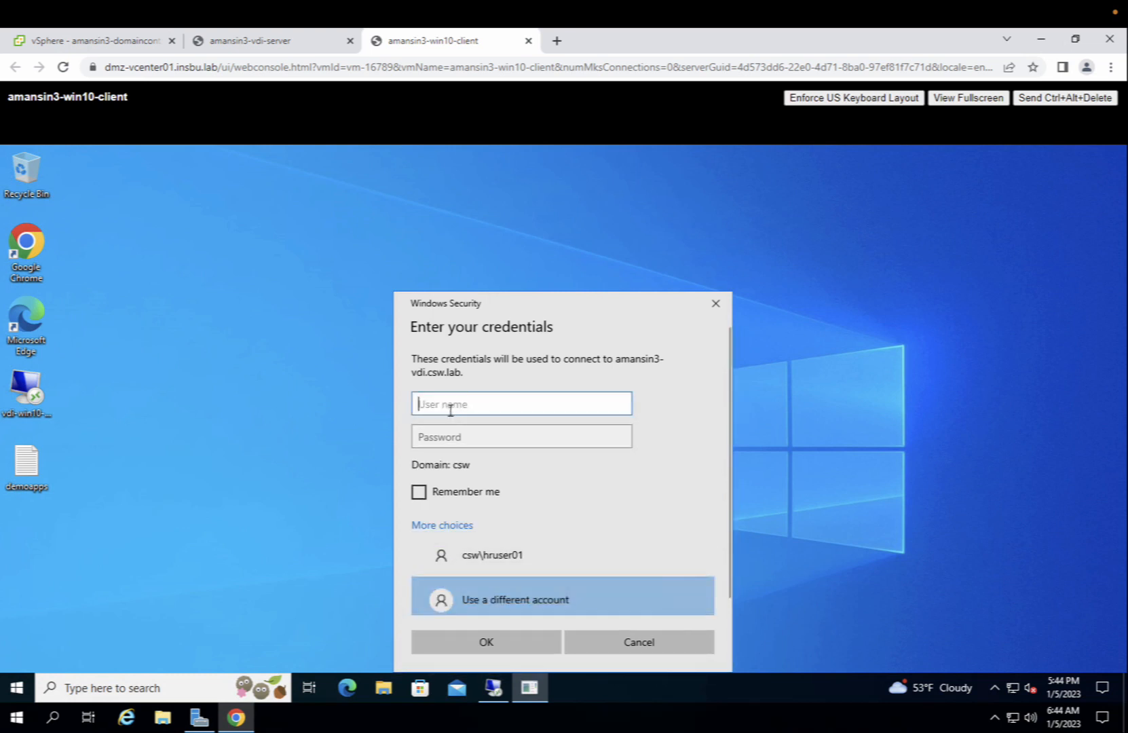
text(tinuser02)
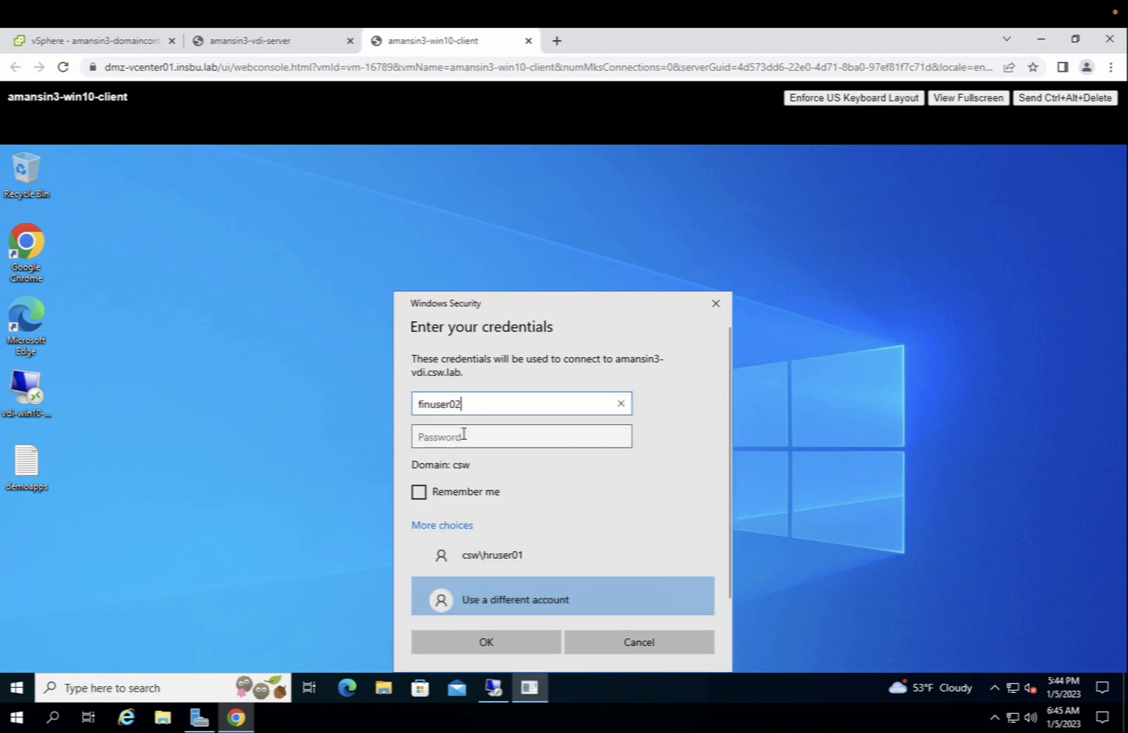
click(464, 435)
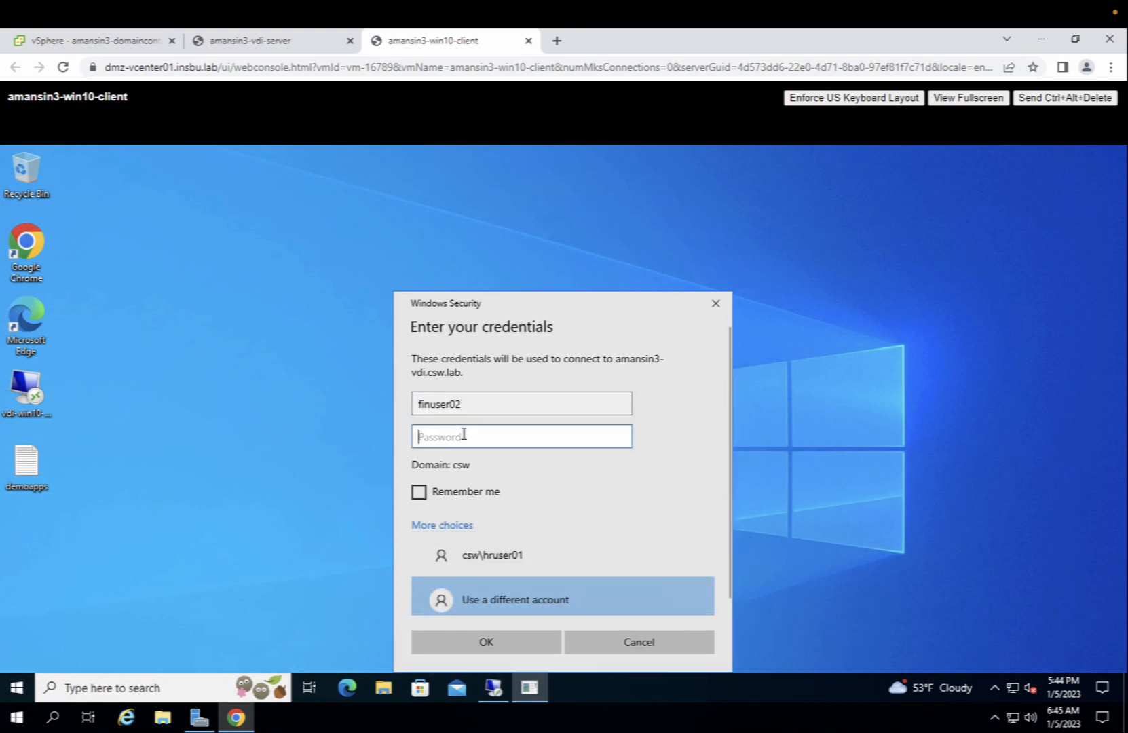
text(P@ssw)
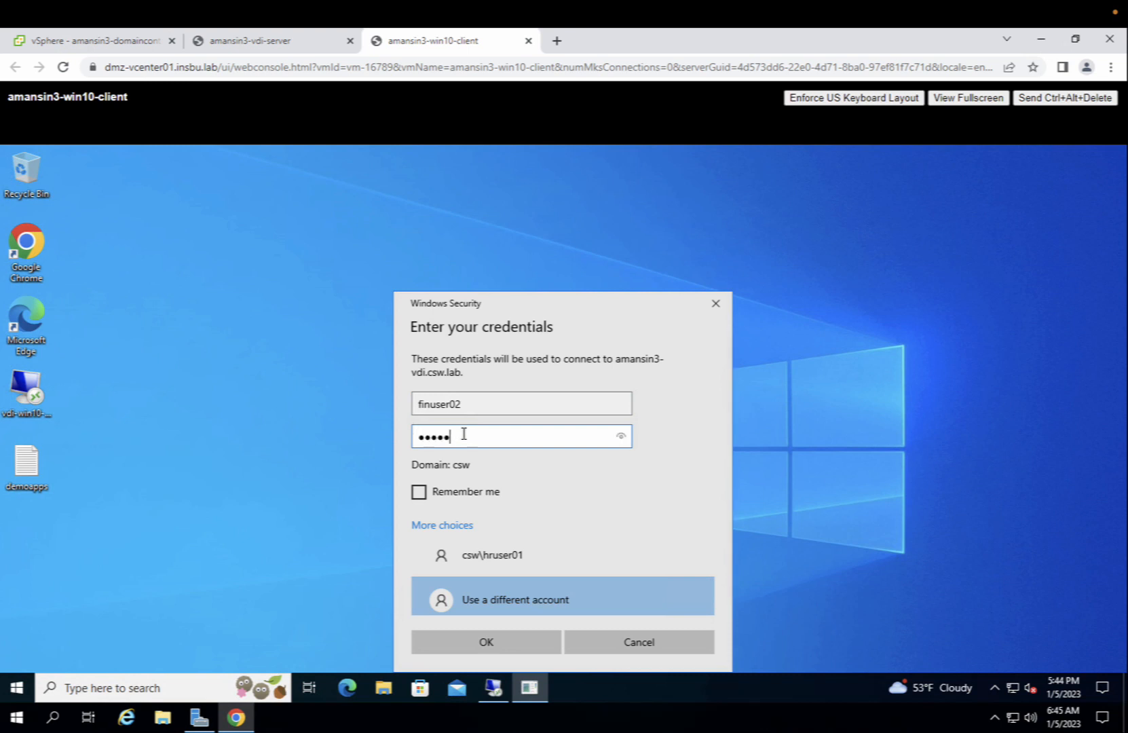
text(0rd)
click(484, 643)
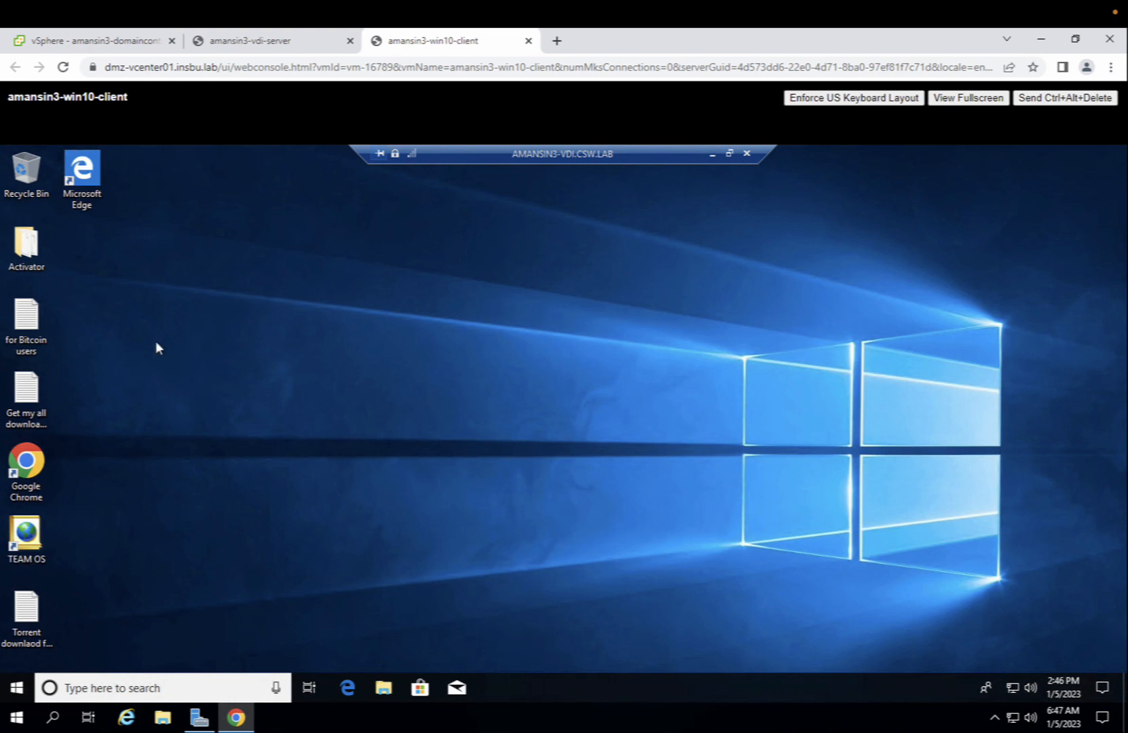
click(34, 454)
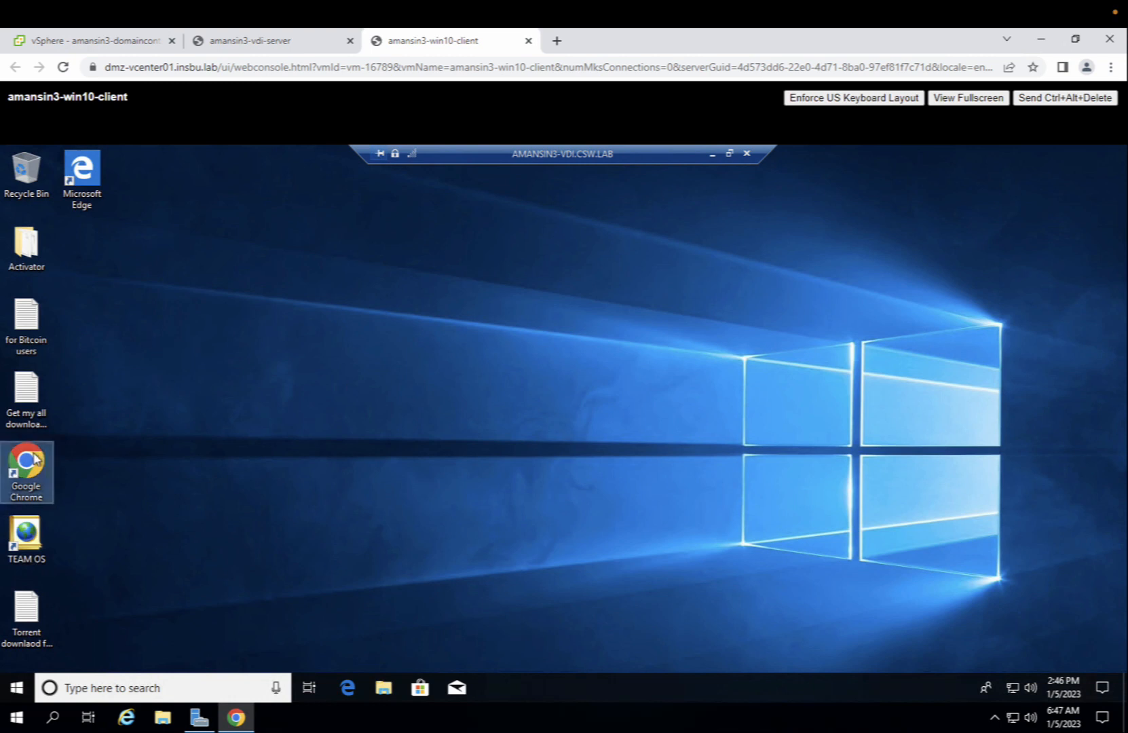
double_click(34, 458)
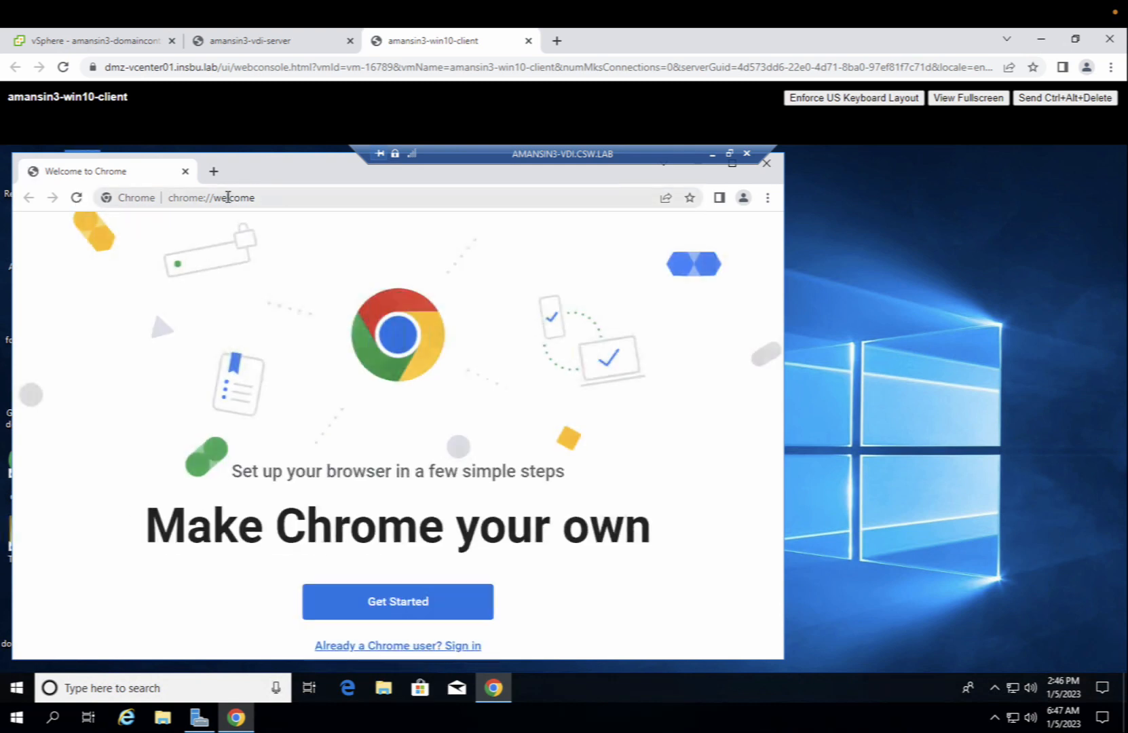
click(228, 196)
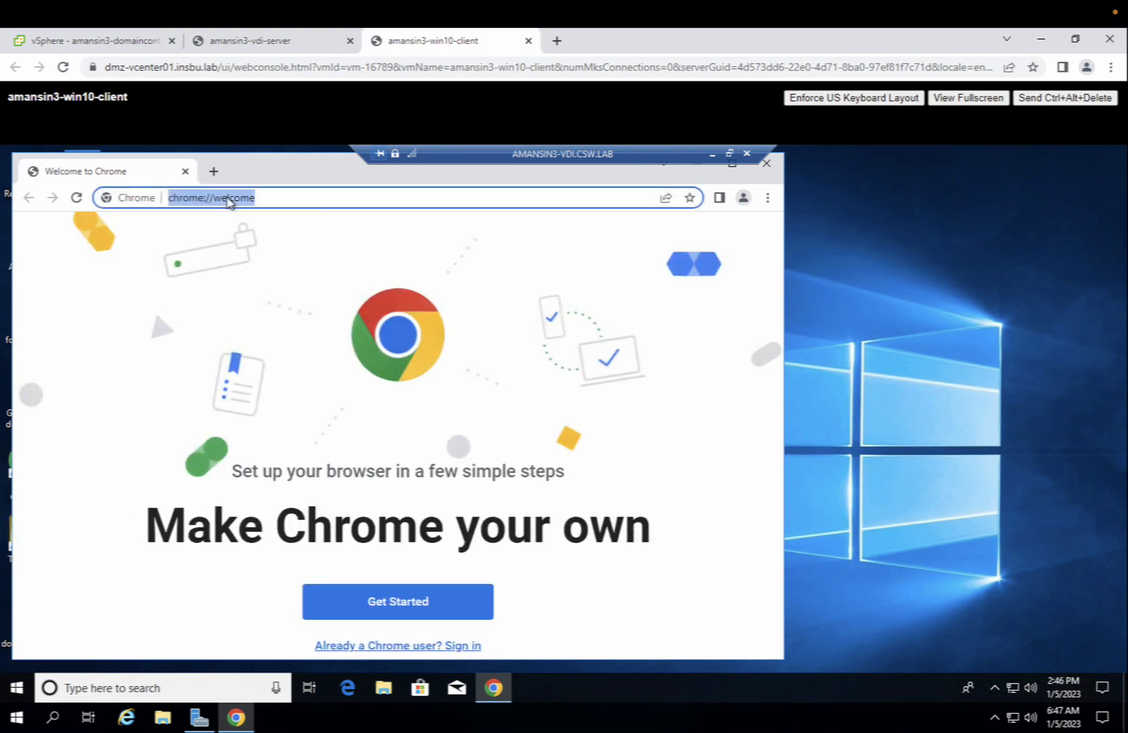
text(htt)
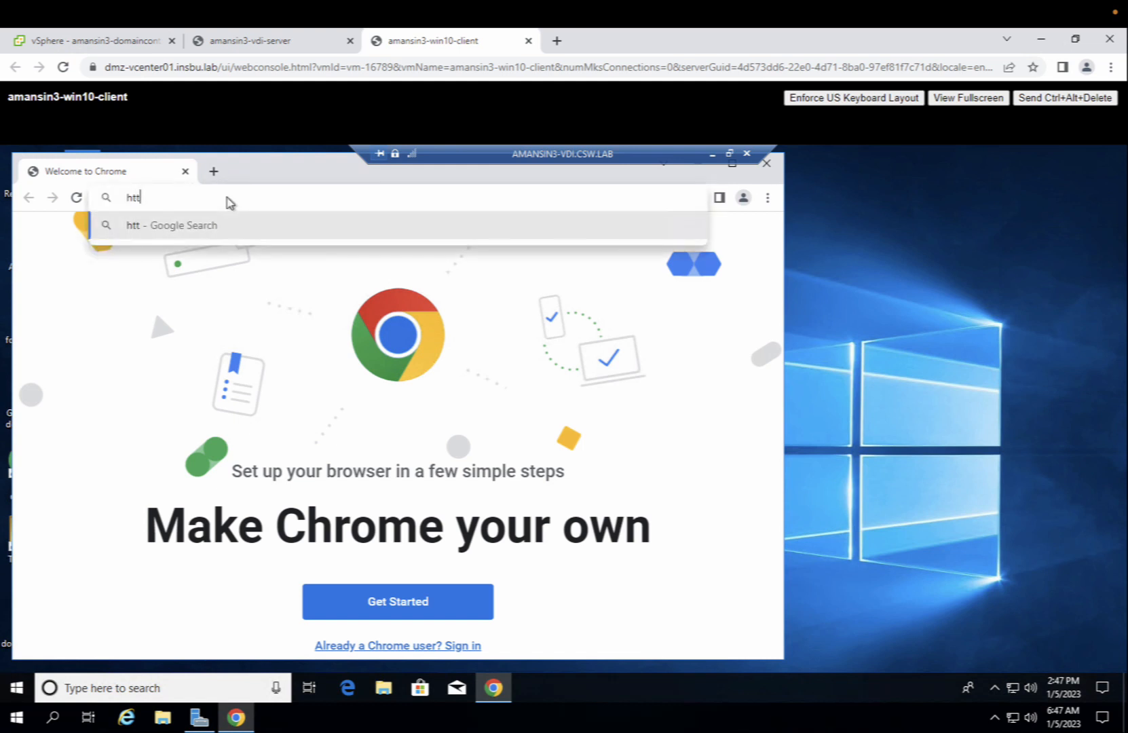
text(ps://op)
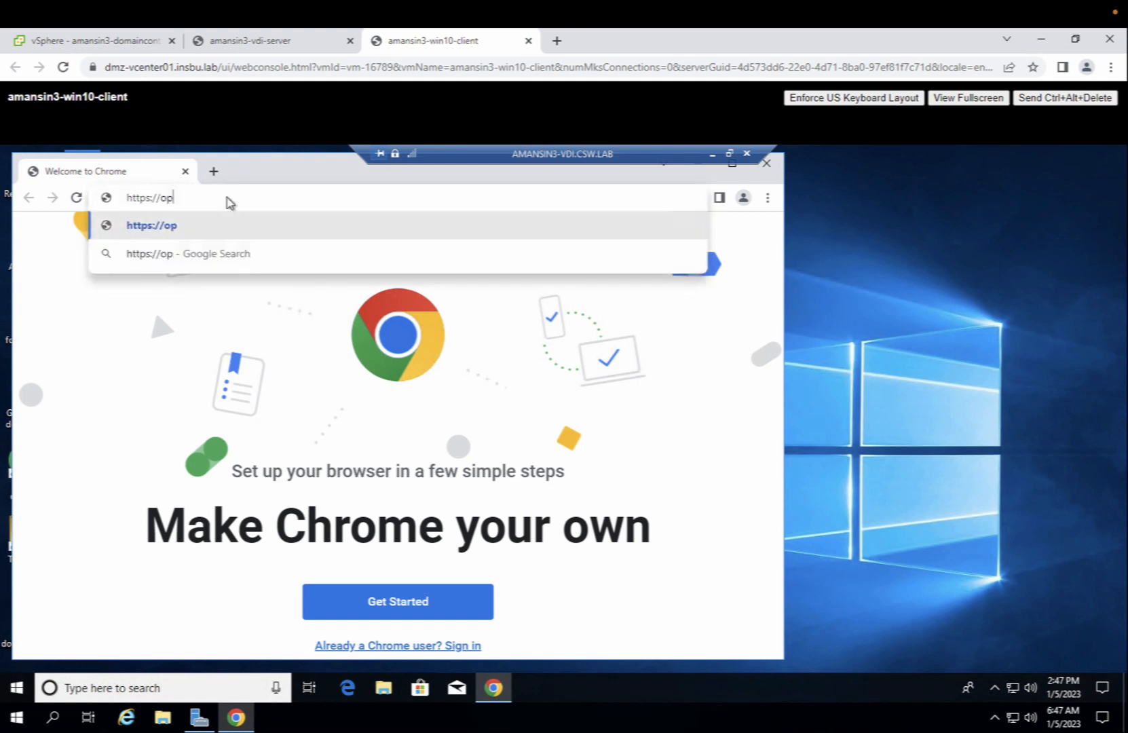
text(enhrm)
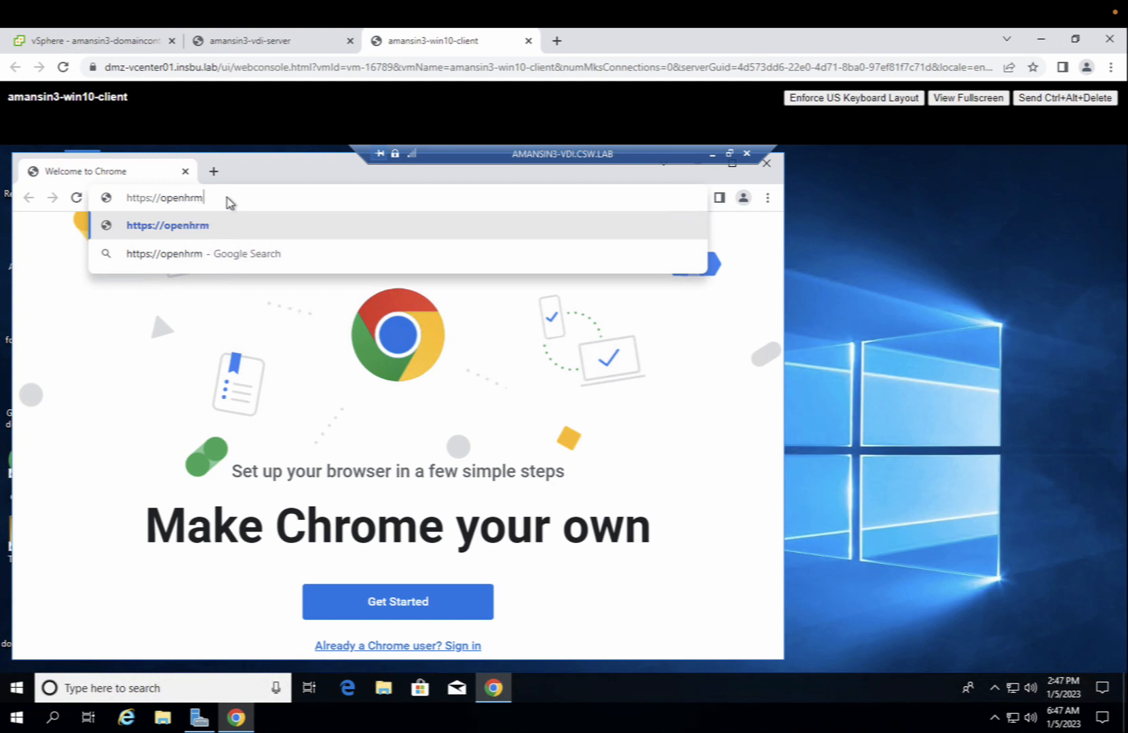
text(s.com)
key(Return)
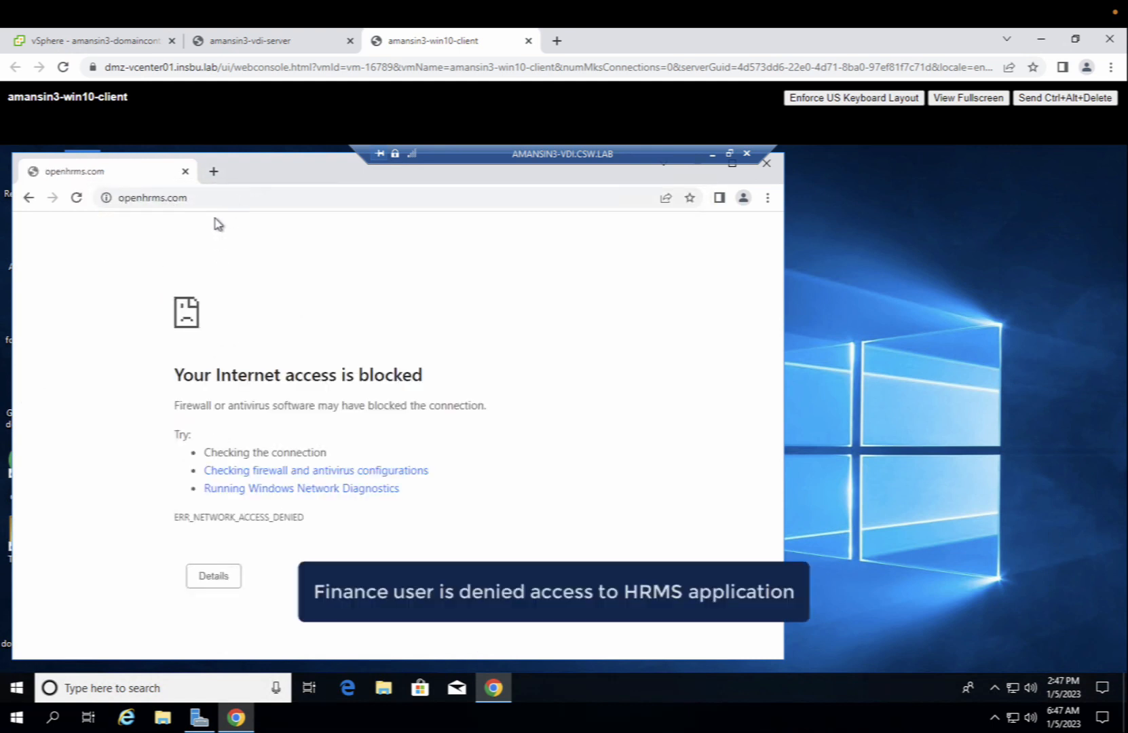
- Load invoiceplane.com in a new tab and check it against the still-blocked openhrms.com tab
click(214, 171)
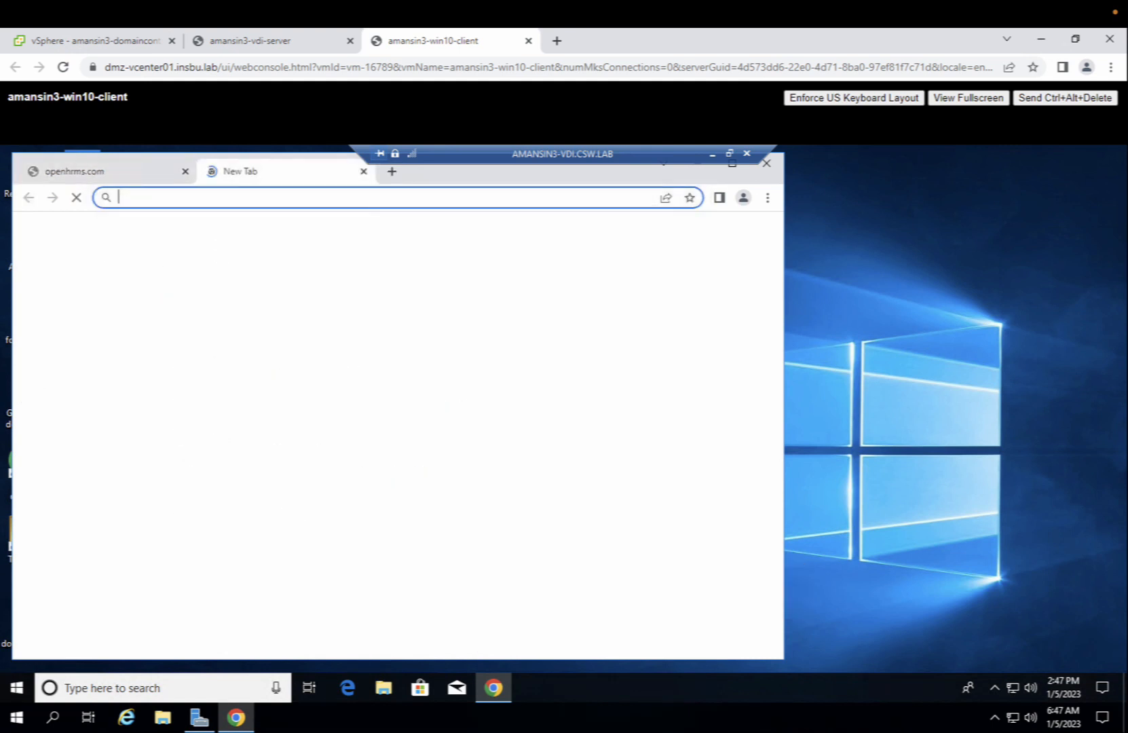
text(http)
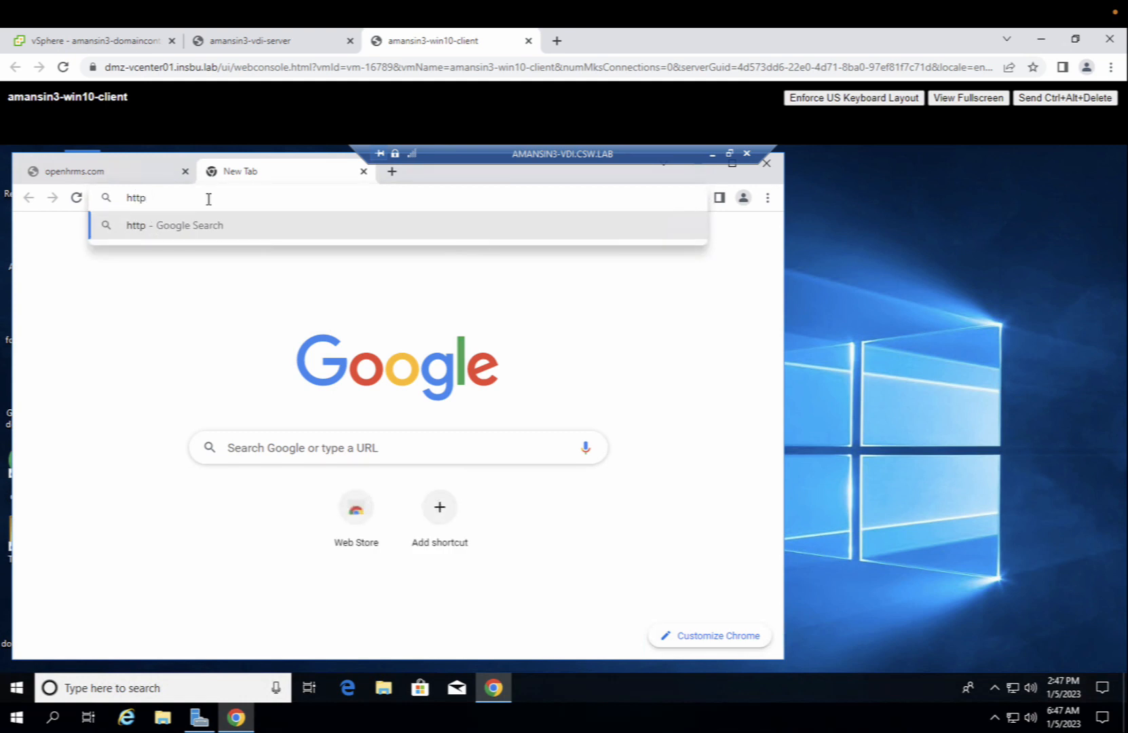
text(s//invoice)
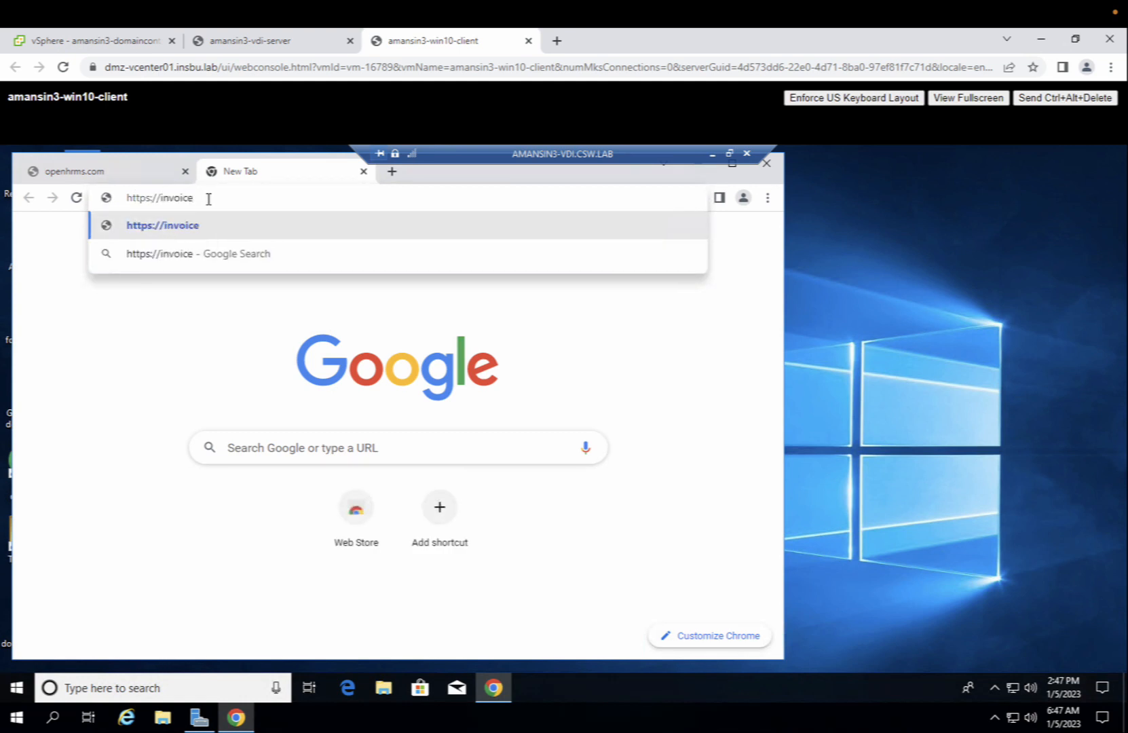
text(plane.com)
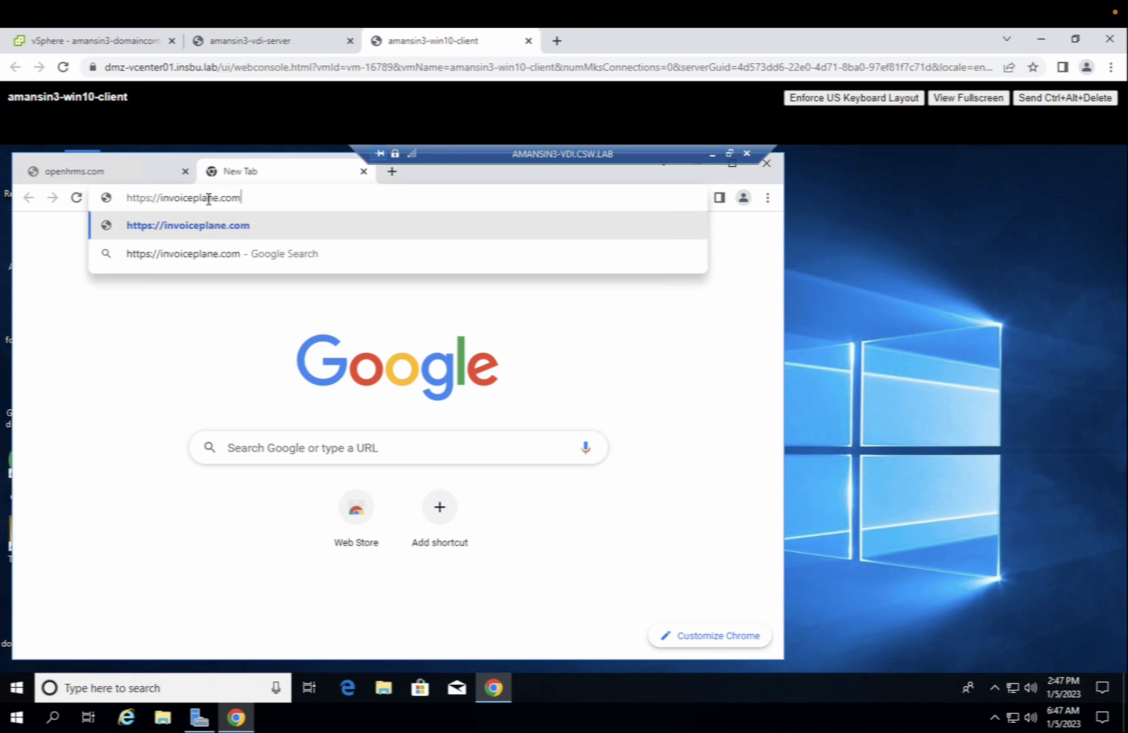
key(Return)
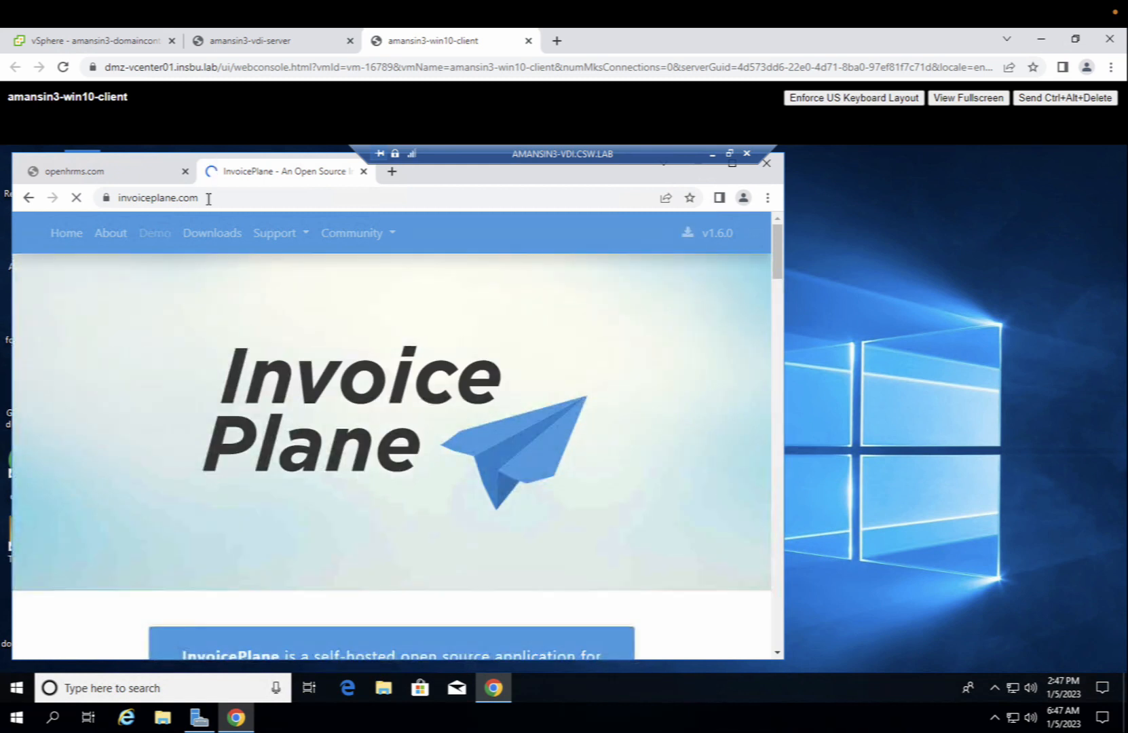
click(129, 178)
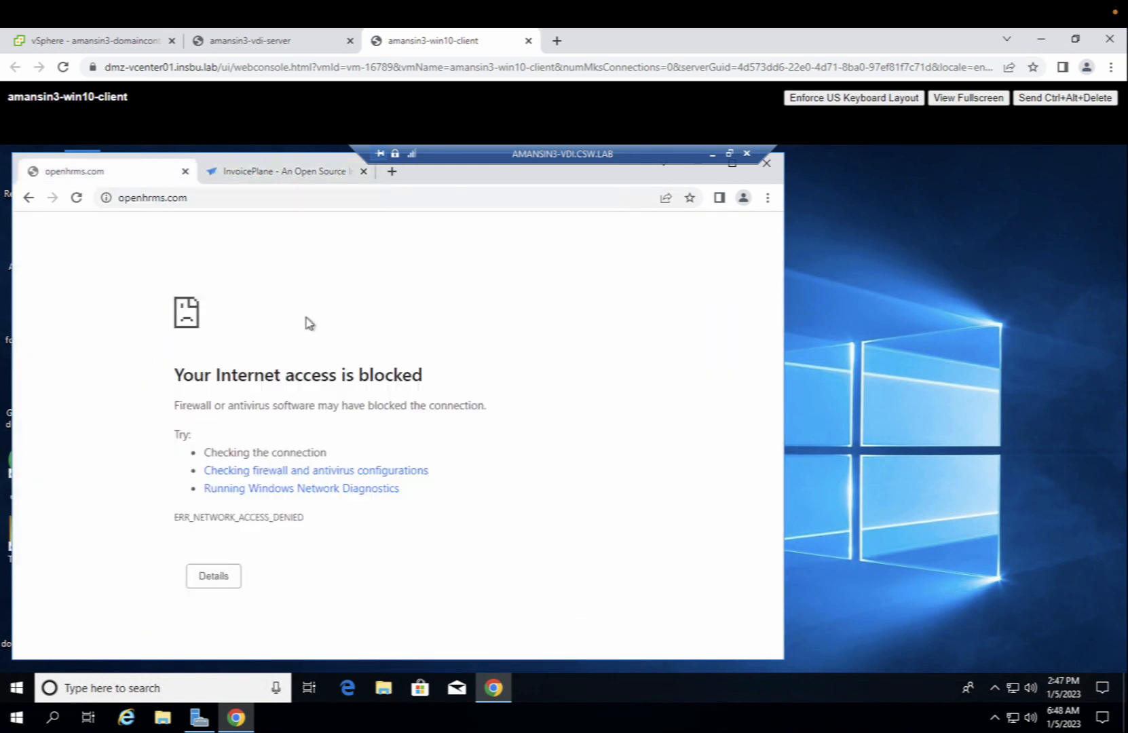
click(270, 174)
scroll(343, 390, down, 10)
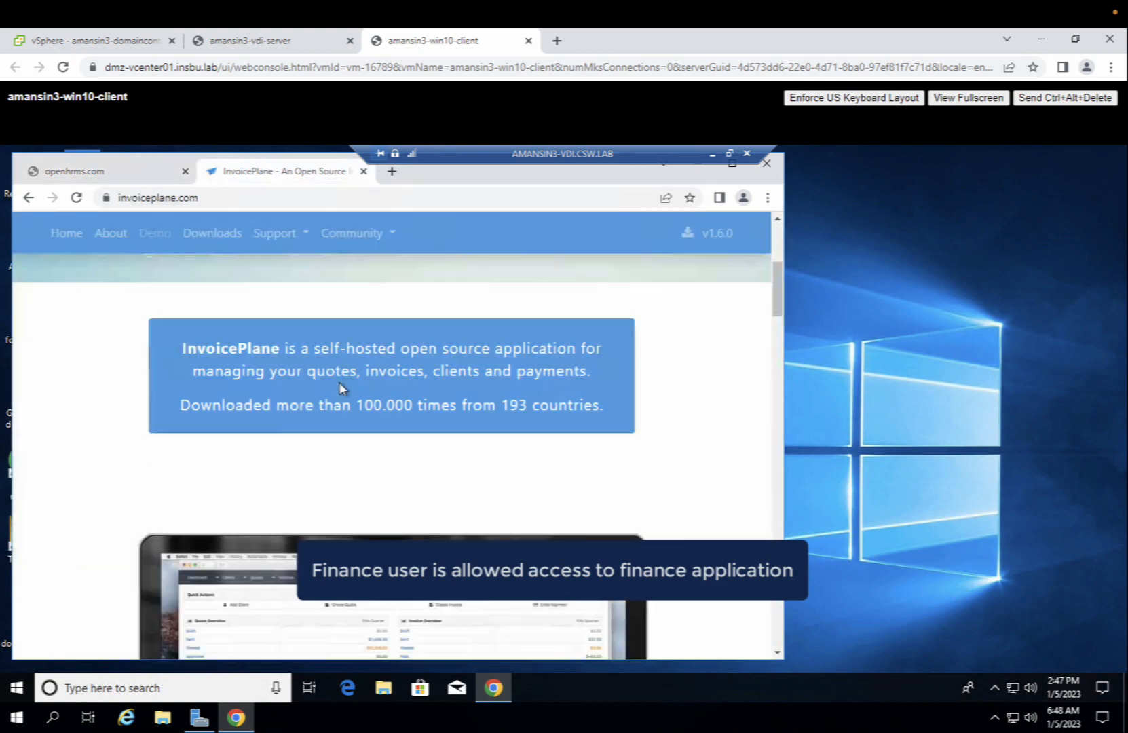
scroll(343, 389, up, 5)
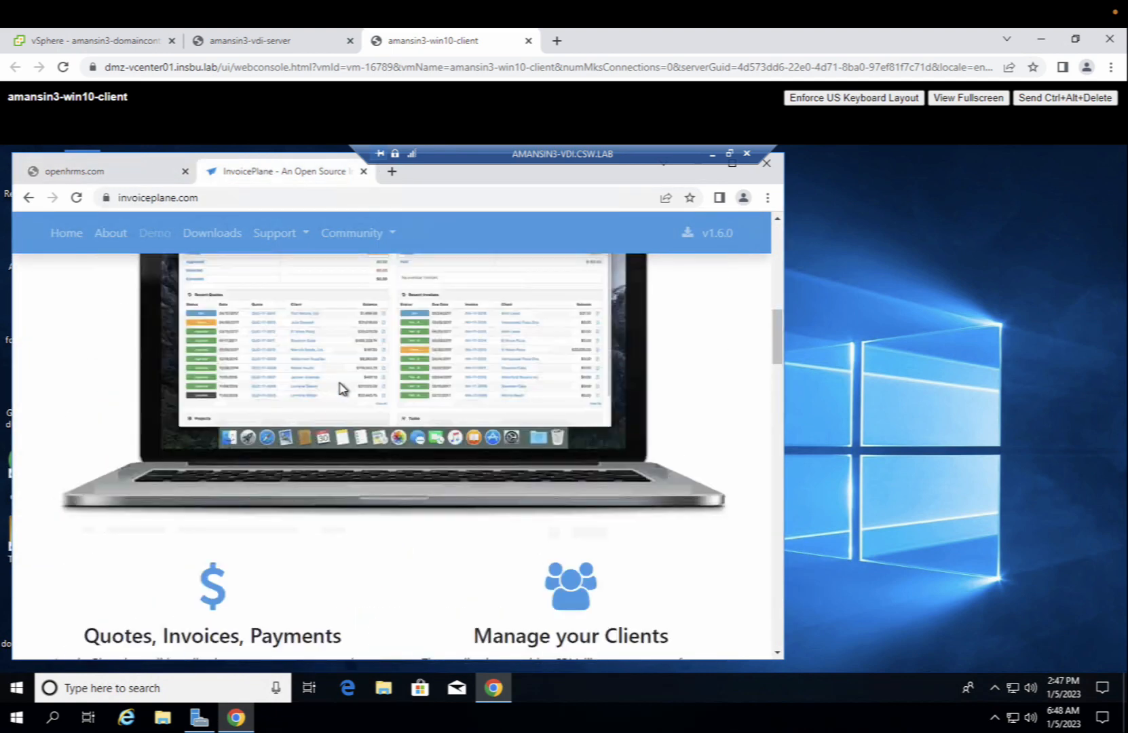